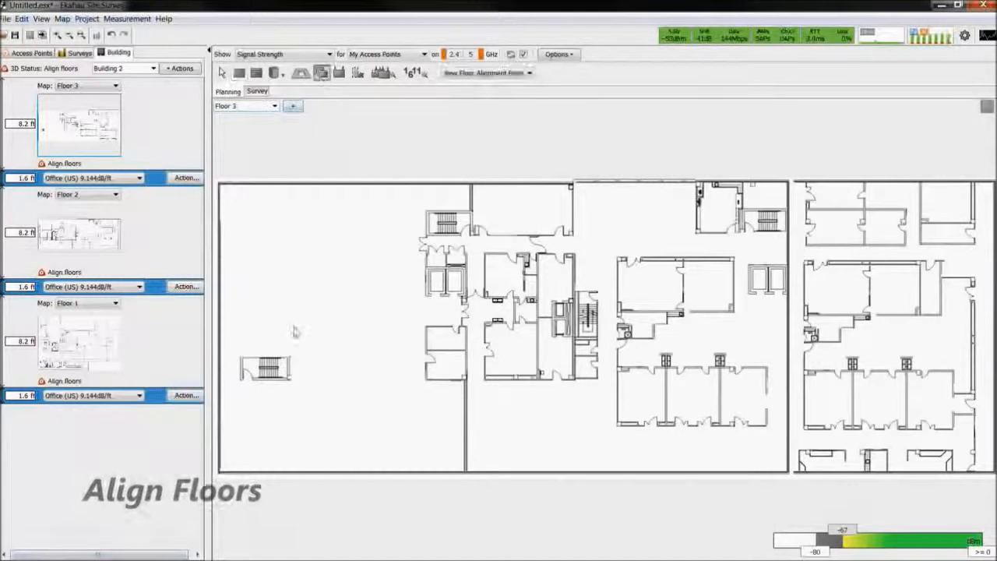
# Place floor alignment points at matching stairwell corners on Floor 3 and Floor 2
pyautogui.click(241, 379)
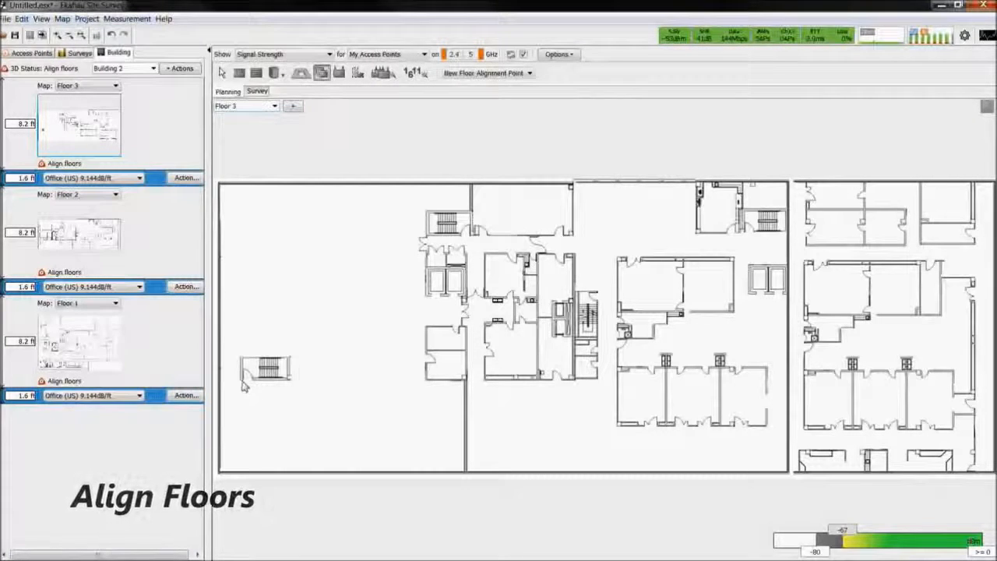
pyautogui.click(430, 211)
pyautogui.click(275, 106)
pyautogui.click(234, 123)
pyautogui.click(240, 379)
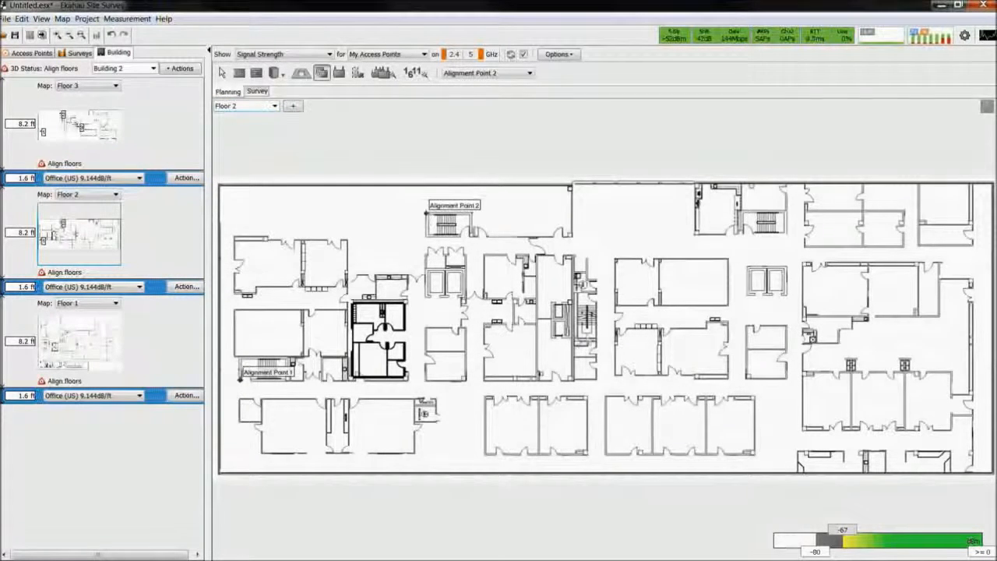
# Place alignment points 1, 2 and 3 on Floor 1 at the same stairwell corners used on the upper floors
pyautogui.click(274, 106)
pyautogui.click(233, 130)
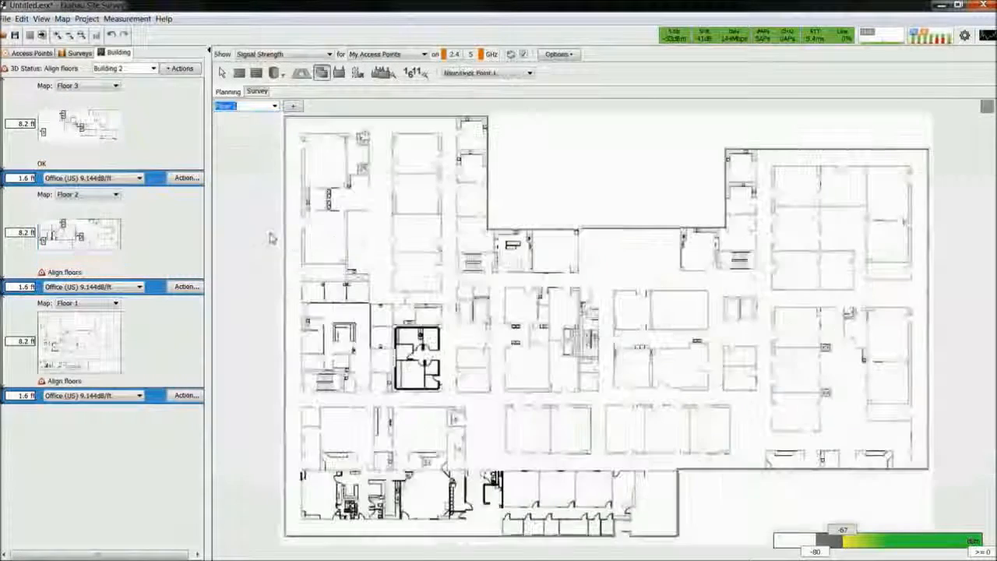
pyautogui.click(303, 392)
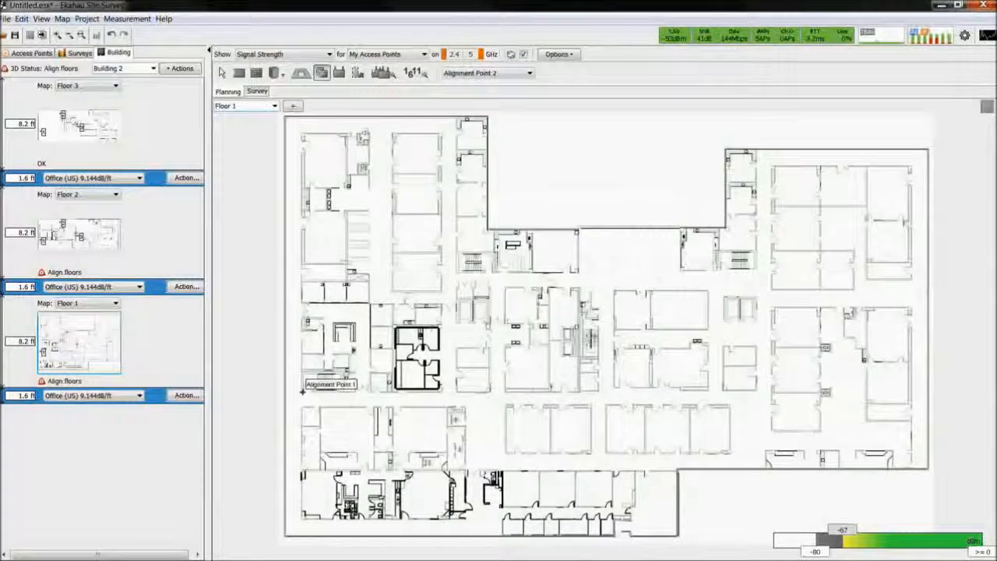
pyautogui.click(459, 254)
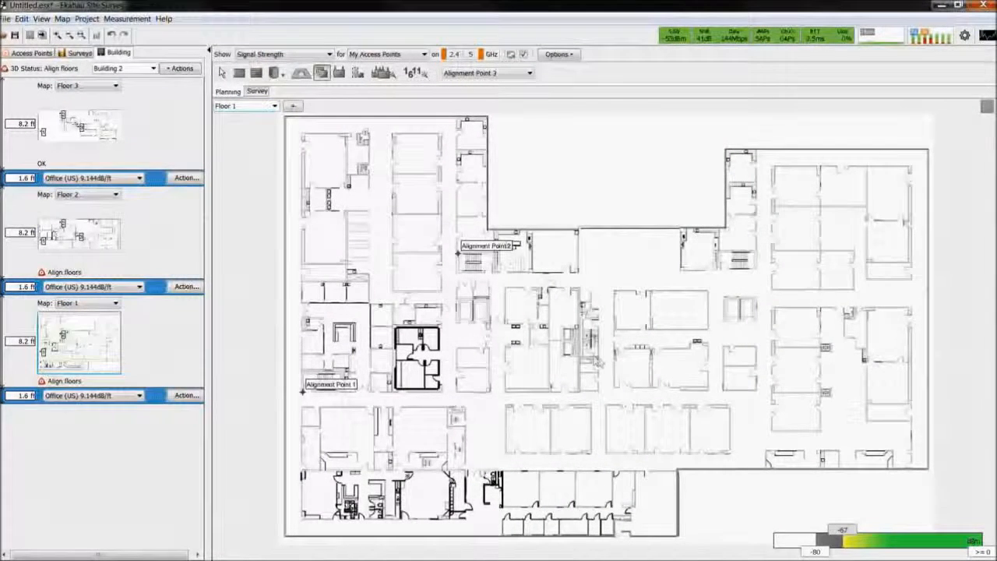
pyautogui.click(598, 357)
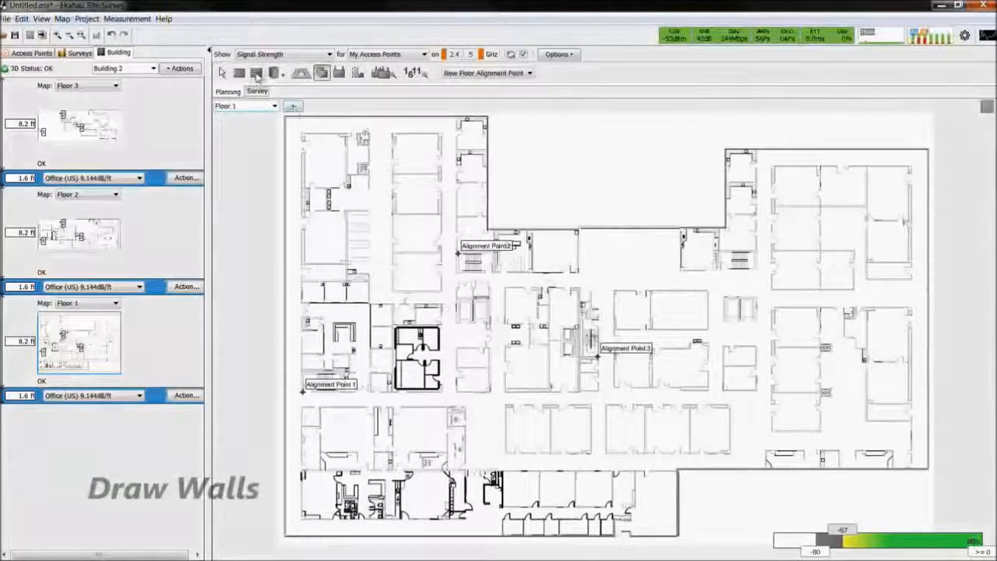
# Draw Brick Wall (10dB) walls along the entire outer perimeter of the Floor 1 plan
pyautogui.click(257, 73)
pyautogui.click(559, 73)
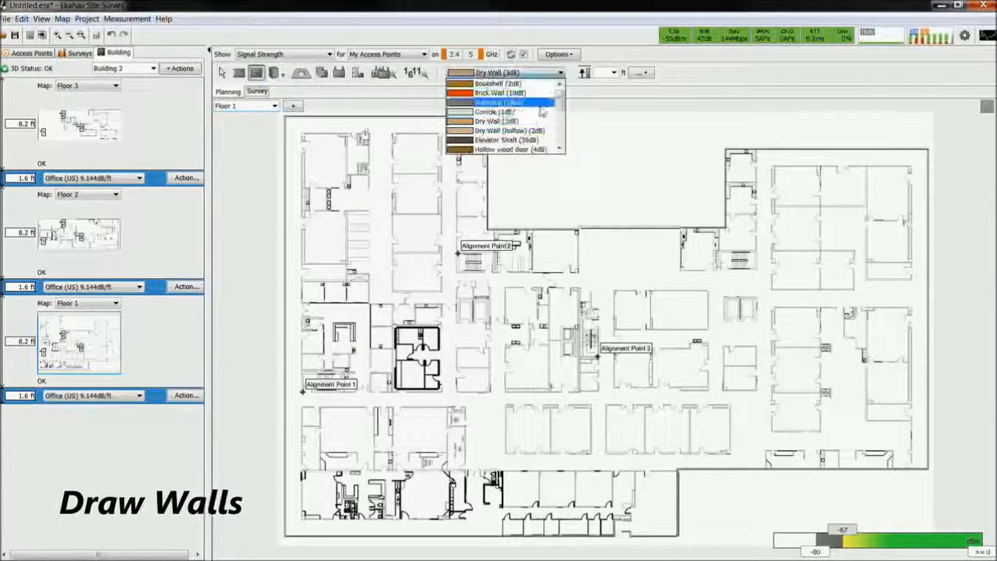
pyautogui.moveTo(560, 101)
pyautogui.mouseDown()
pyautogui.moveTo(561, 139)
pyautogui.moveTo(560, 102)
pyautogui.mouseUp()
pyautogui.click(498, 93)
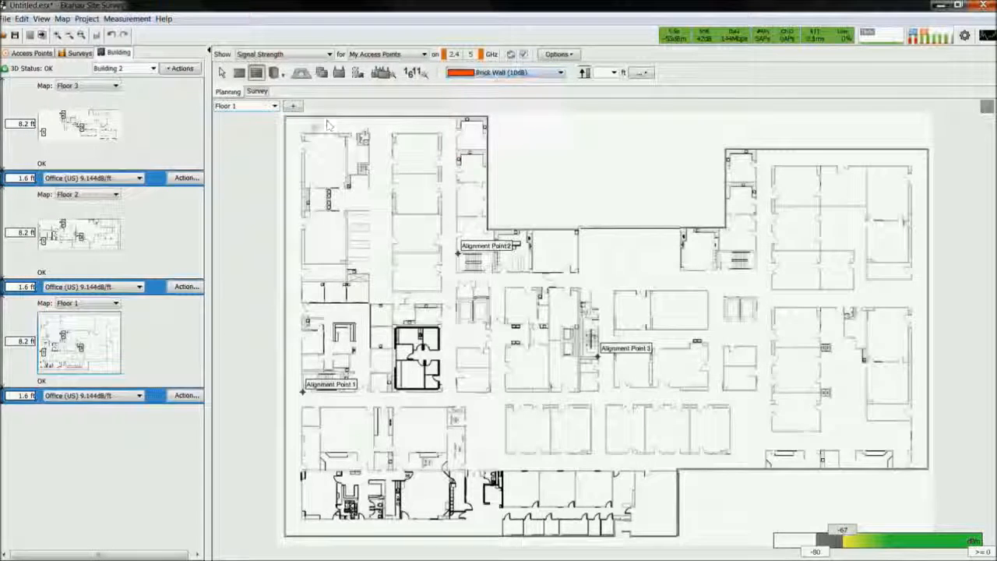
pyautogui.click(286, 118)
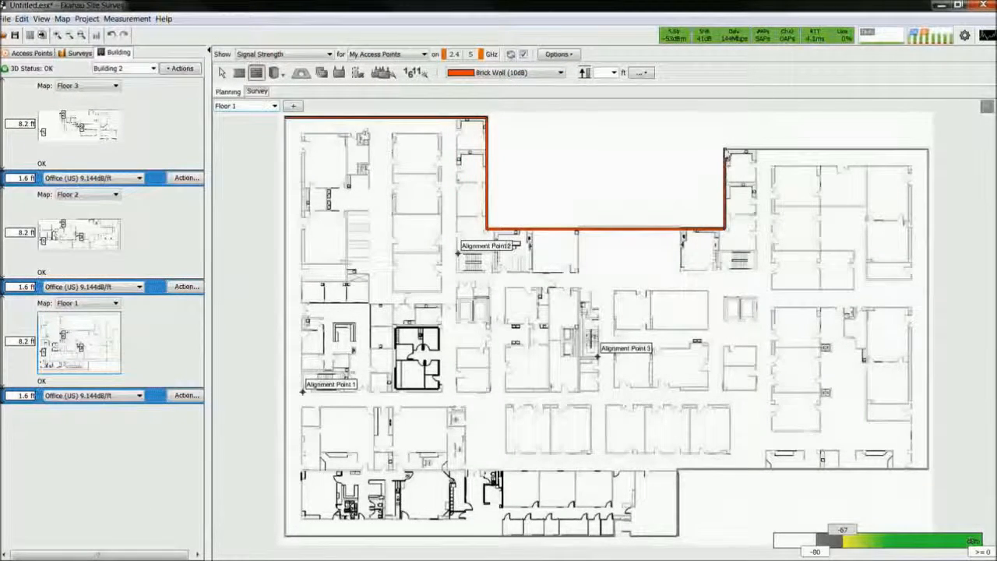
pyautogui.click(928, 149)
pyautogui.click(927, 469)
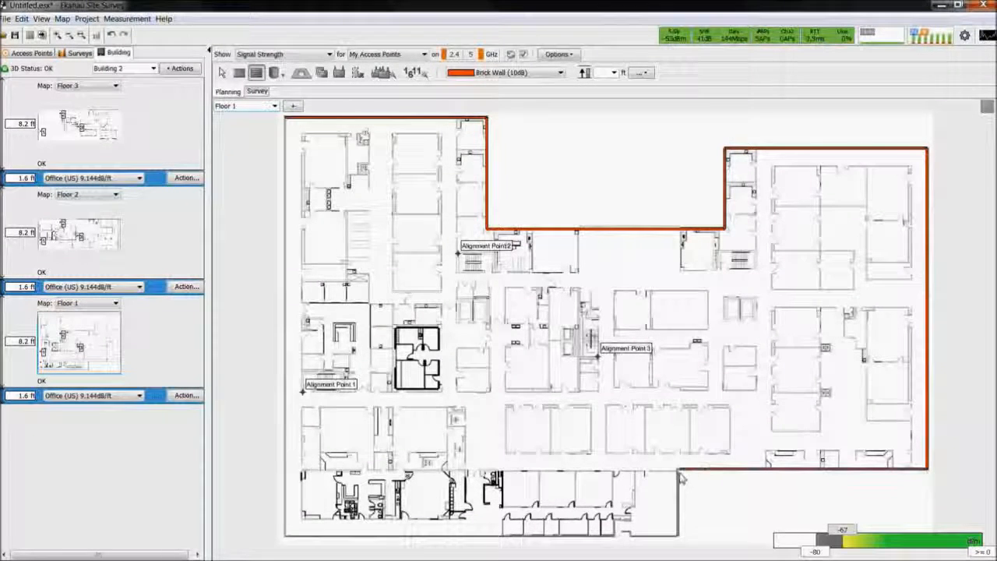
pyautogui.click(677, 536)
pyautogui.click(286, 535)
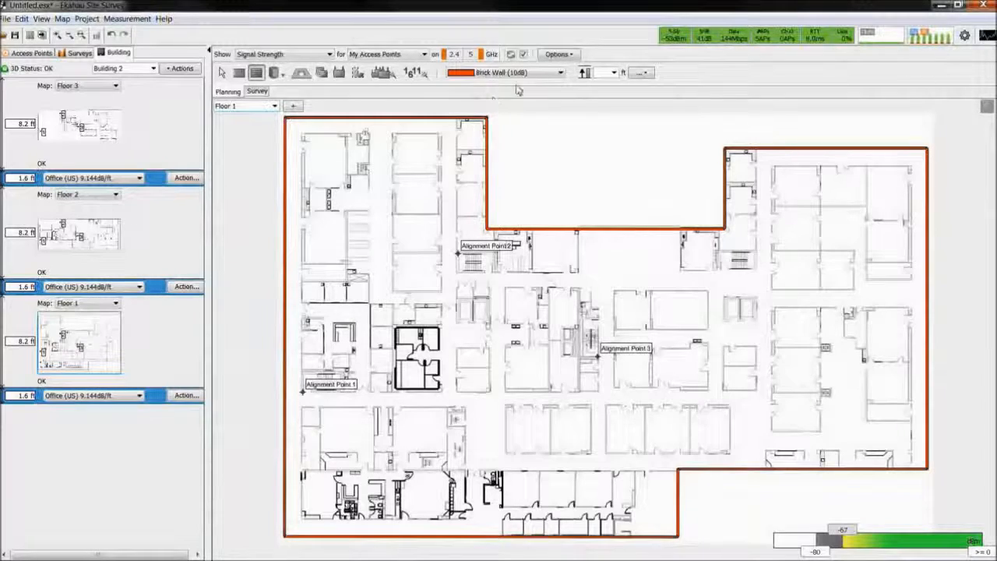
# Draw Dry Wall (3dB) walls around the tall block of four stacked rooms in the building's upper-left wing
pyautogui.click(559, 74)
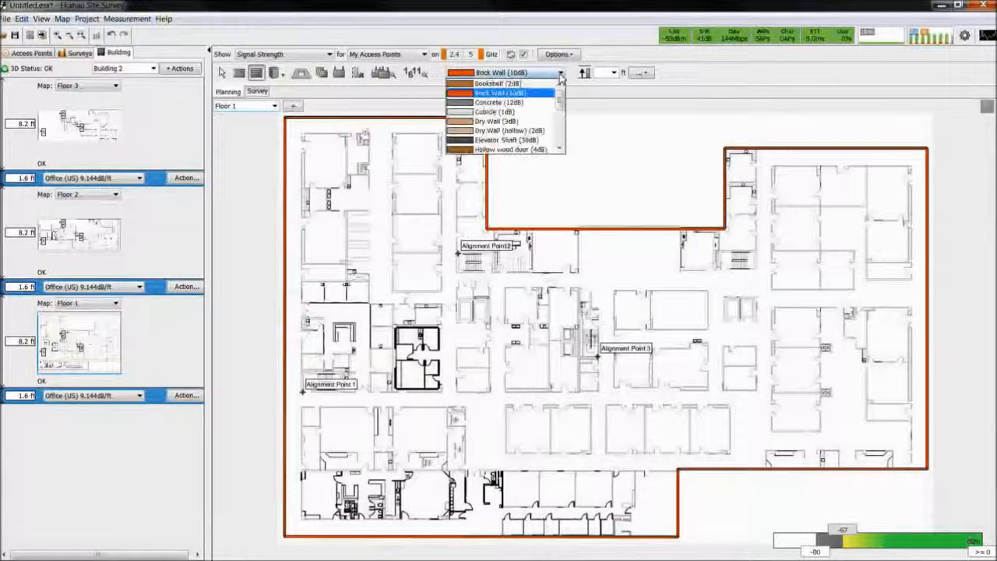
pyautogui.click(517, 122)
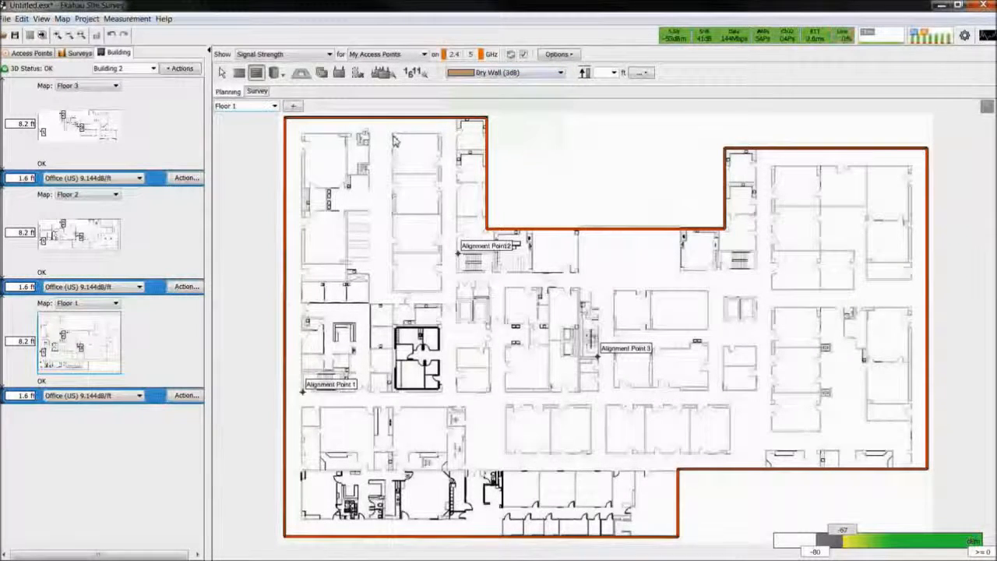
pyautogui.click(393, 290)
pyautogui.click(393, 135)
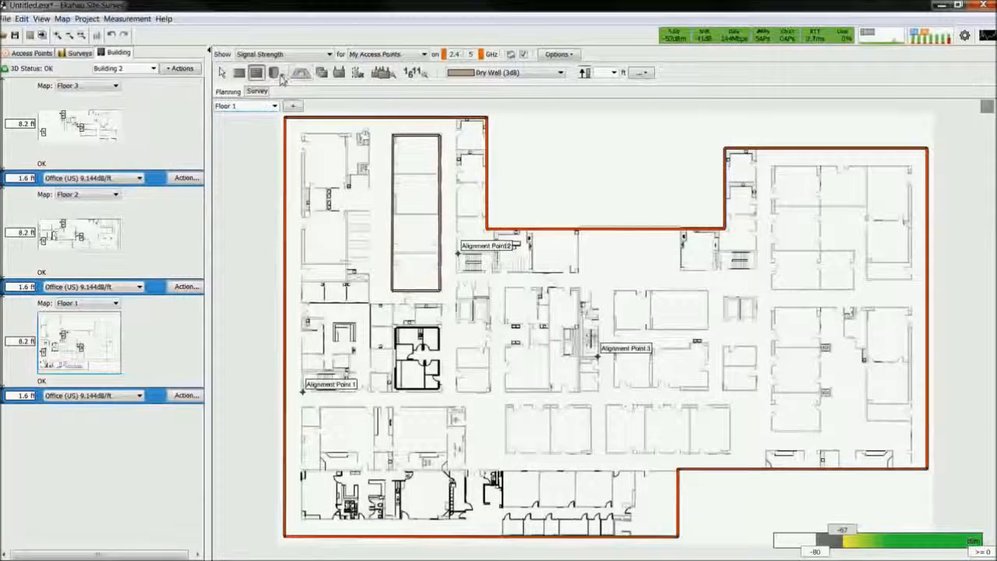
# Draw a rectangular Cubicle attenuation area over the fixtures along the lower edge of the building's right wing
pyautogui.click(280, 78)
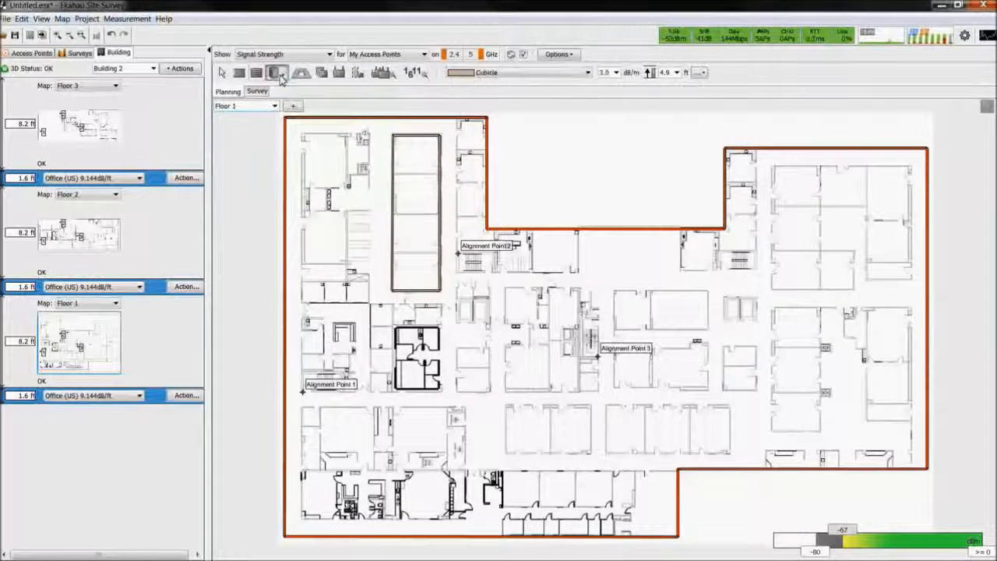
pyautogui.click(282, 77)
pyautogui.click(282, 79)
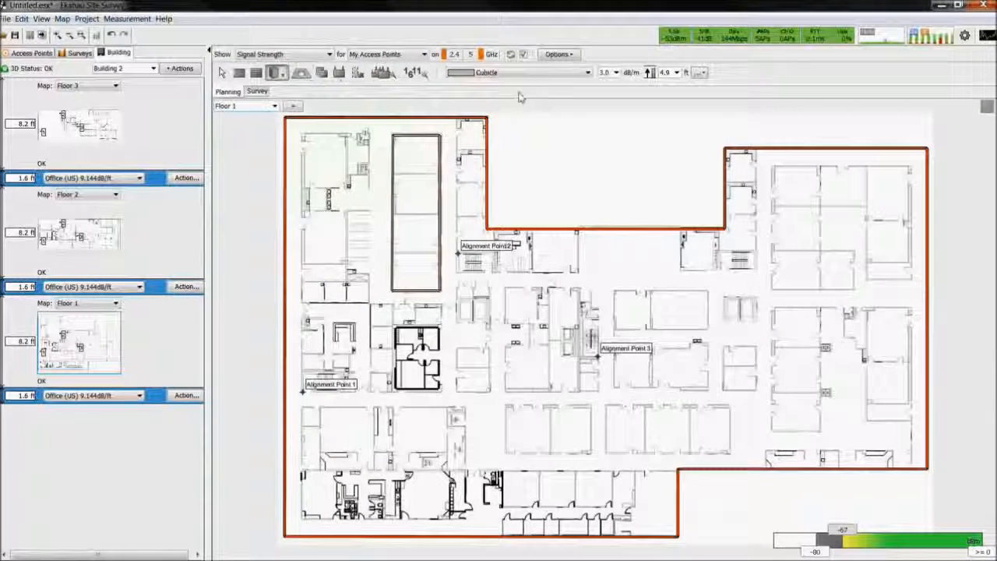
pyautogui.click(588, 73)
pyautogui.moveTo(588, 95)
pyautogui.mouseDown()
pyautogui.moveTo(587, 137)
pyautogui.moveTo(588, 99)
pyautogui.mouseUp()
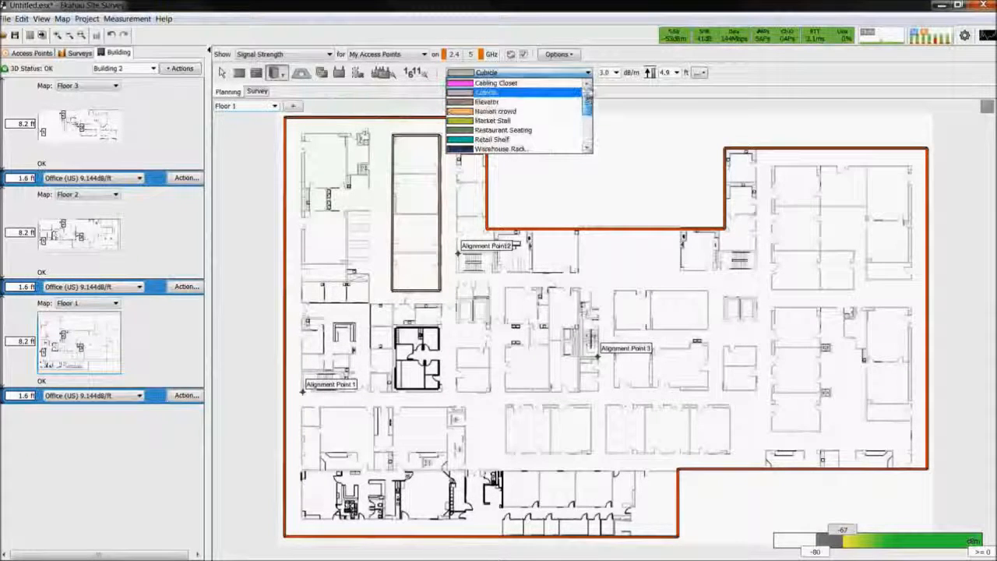
pyautogui.click(543, 93)
pyautogui.moveTo(766, 450)
pyautogui.mouseDown()
pyautogui.moveTo(873, 472)
pyautogui.moveTo(894, 467)
pyautogui.mouseUp()
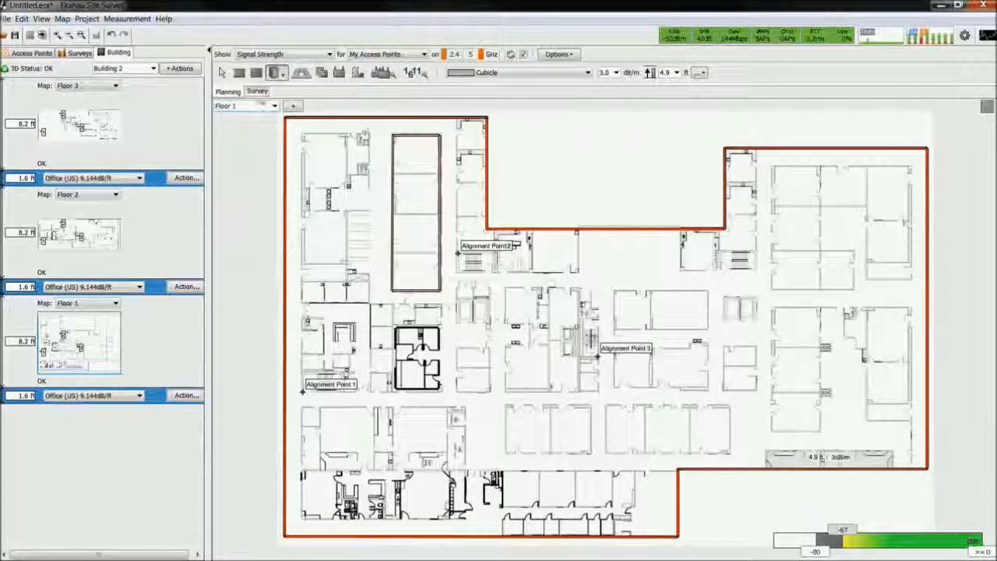
# Draw a coverage area polygon that follows the outer walls of Floor 1 and close it
pyautogui.click(358, 74)
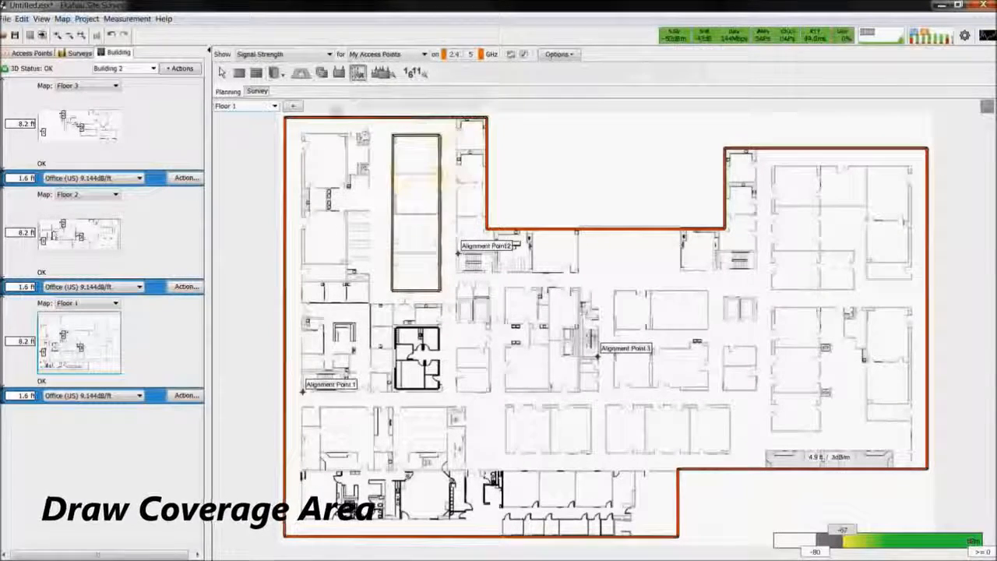
pyautogui.click(487, 120)
pyautogui.click(486, 228)
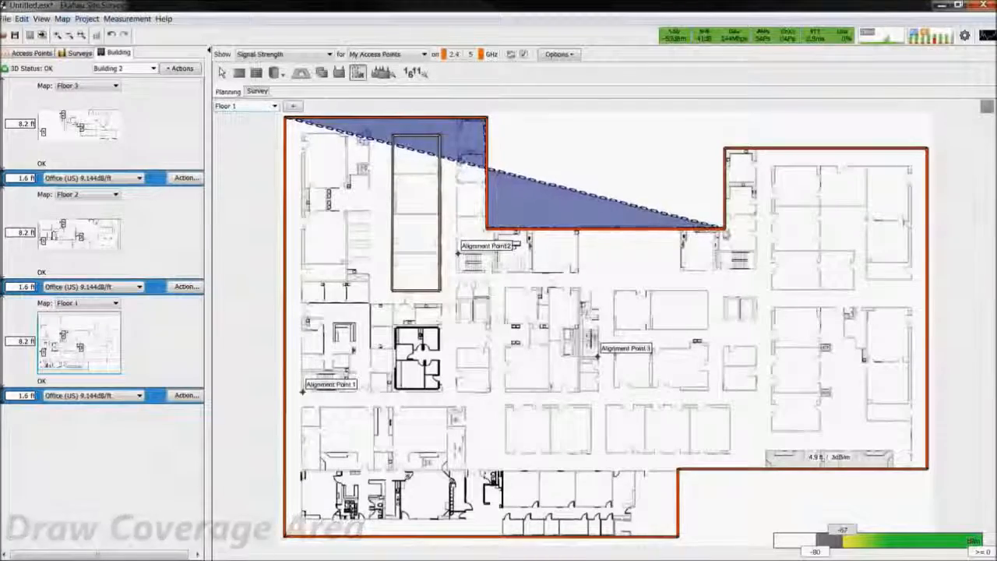
pyautogui.click(724, 228)
pyautogui.click(724, 149)
pyautogui.click(927, 149)
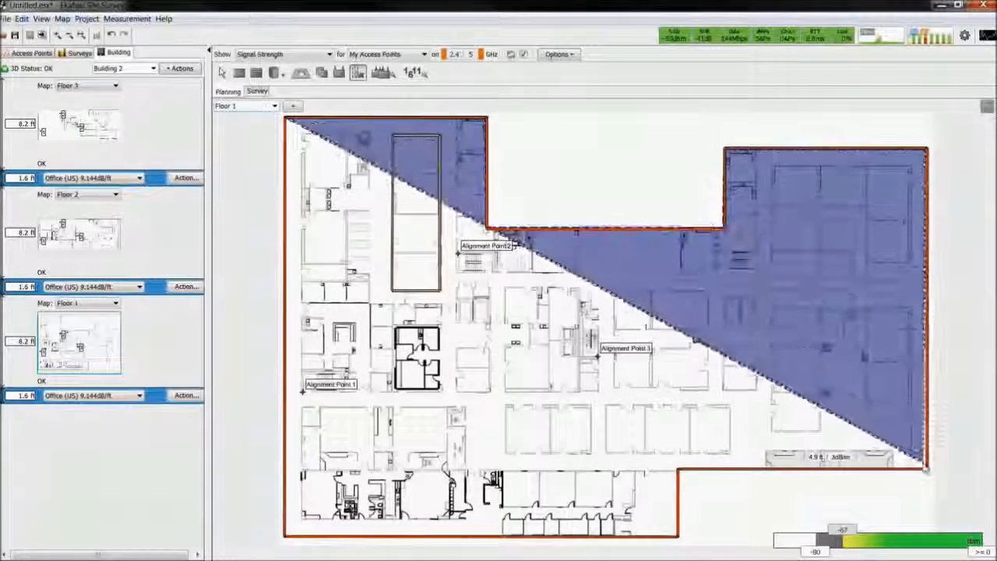
pyautogui.click(926, 468)
pyautogui.click(677, 468)
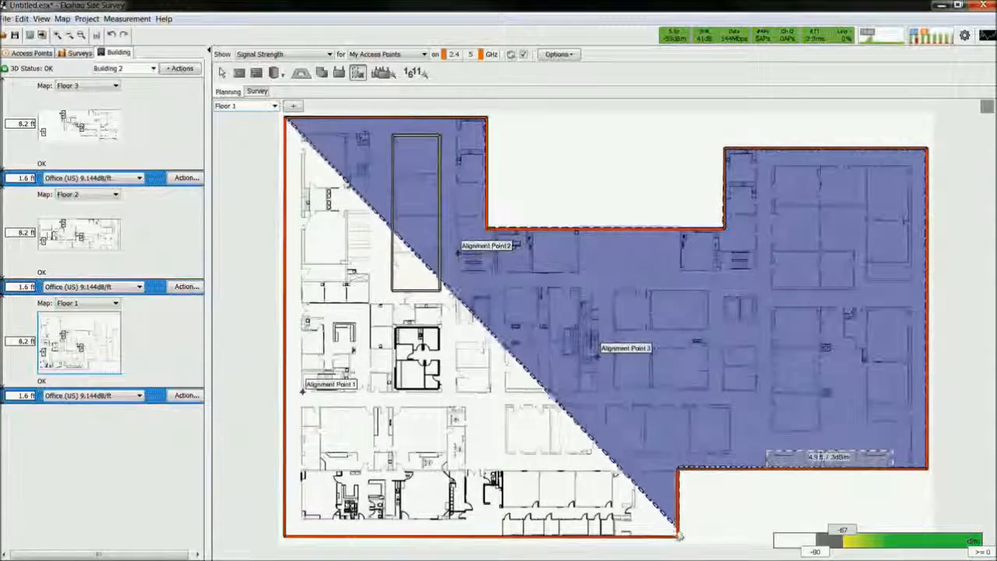
pyautogui.click(678, 536)
pyautogui.click(286, 536)
pyautogui.rightClick(286, 539)
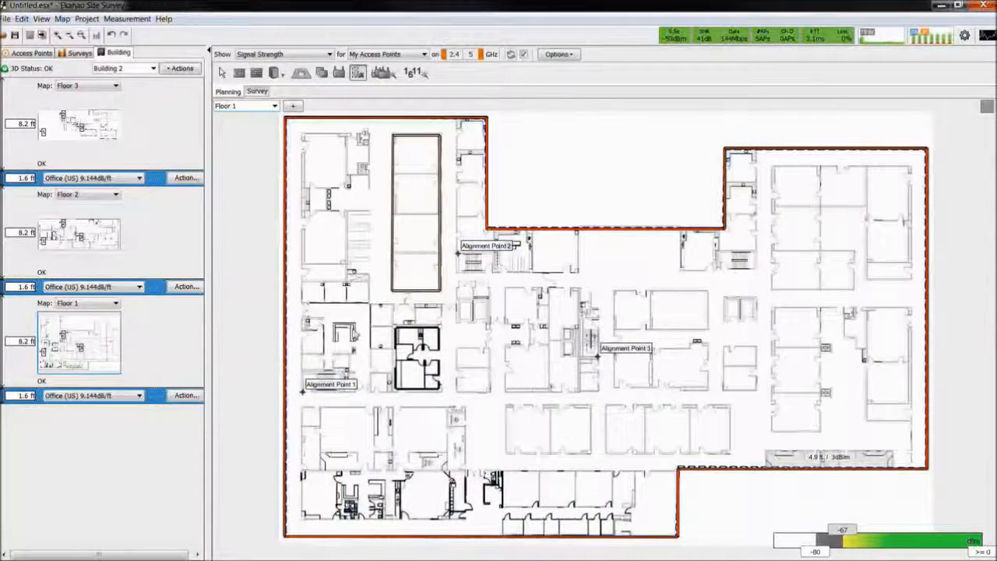
# Open the project _Office_NoAPs.esx from the Site Survey Projects folder
pyautogui.click(7, 21)
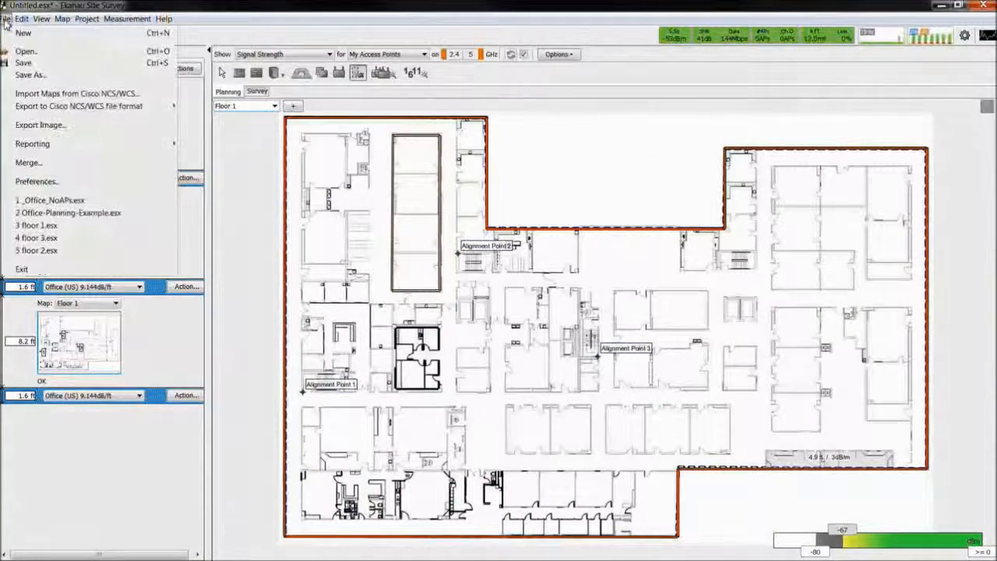
pyautogui.click(19, 51)
pyautogui.click(507, 298)
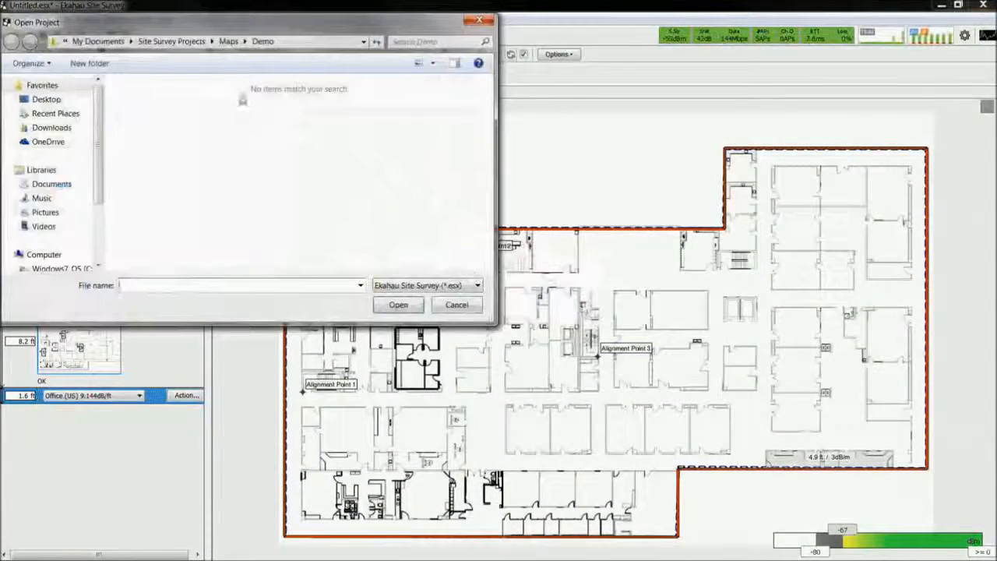
pyautogui.click(194, 44)
pyautogui.doubleClick(169, 162)
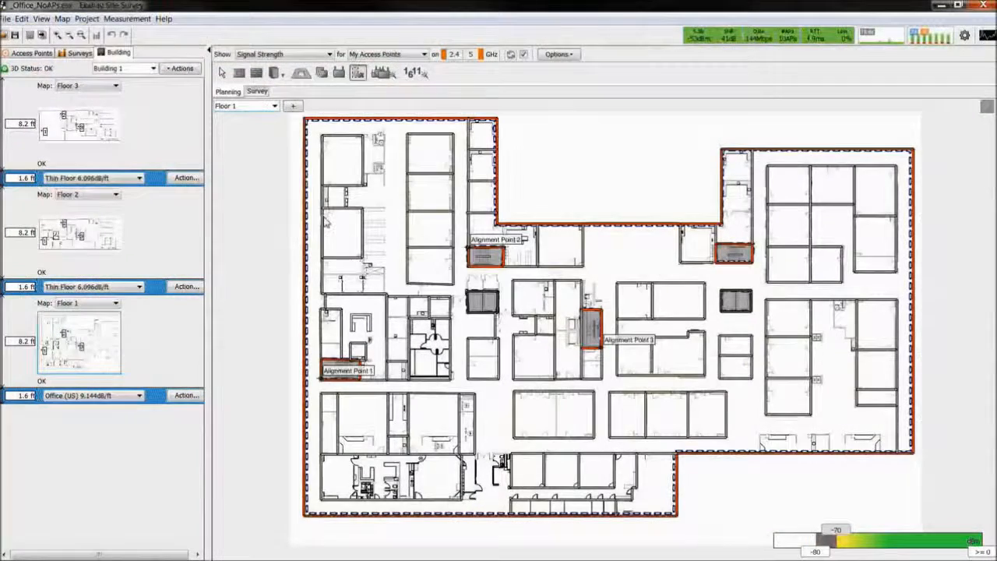
# Place a Generic .11n/ac 4x4:4 Dual Radio access point in the upper-left room of Floor 1
pyautogui.click(339, 73)
pyautogui.click(600, 73)
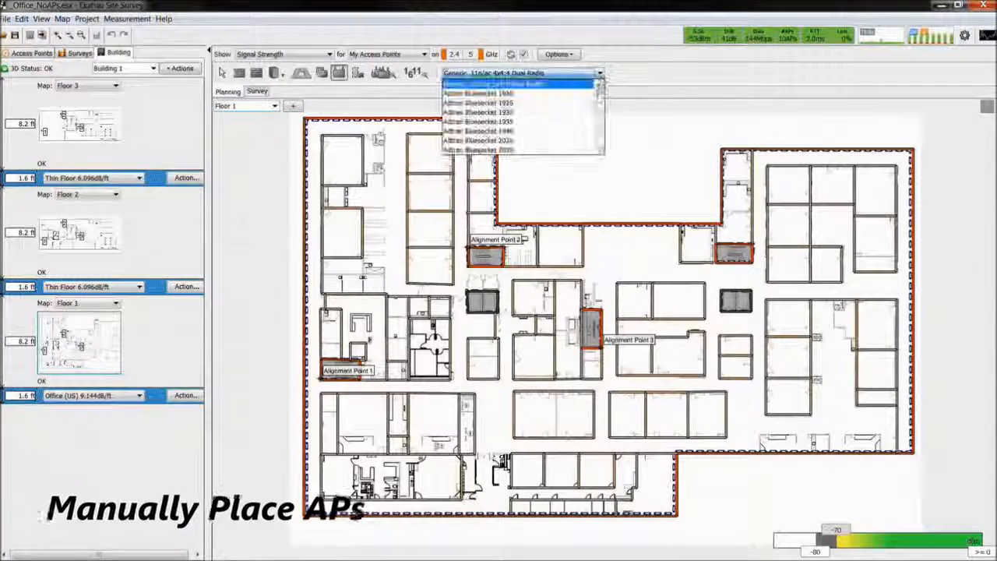
pyautogui.scroll(-3, 601, 117)
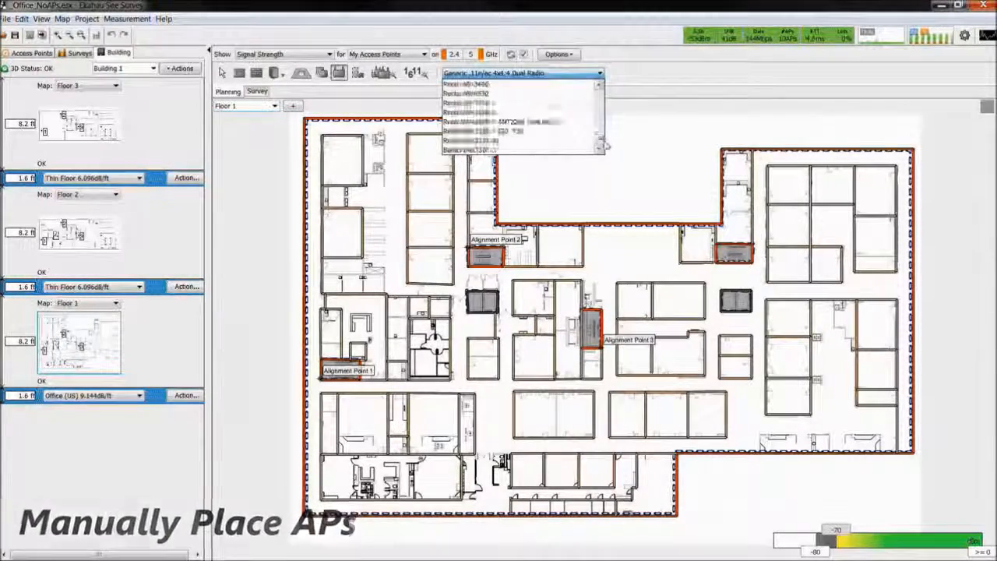
pyautogui.scroll(5, 602, 117)
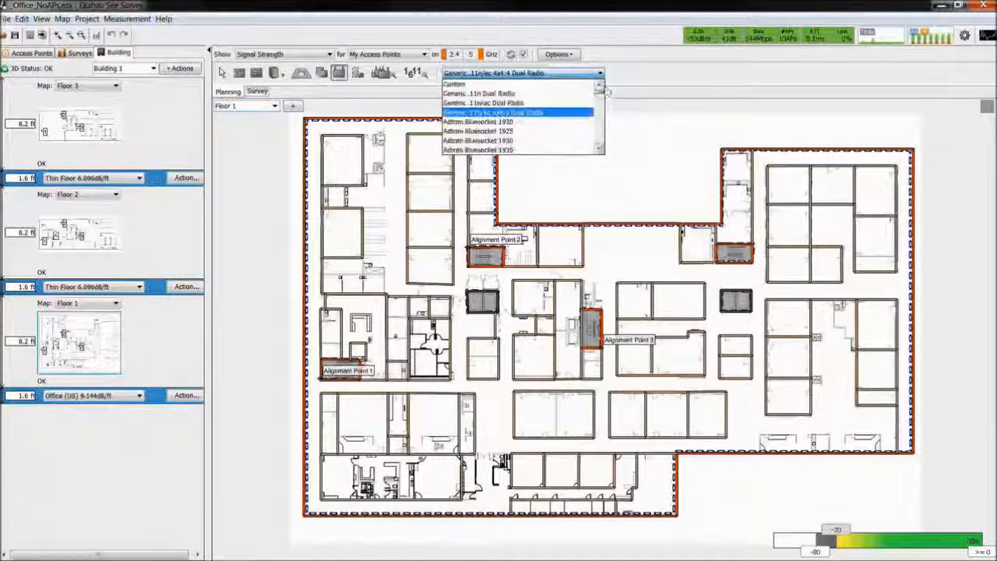
pyautogui.click(349, 168)
pyautogui.click(344, 163)
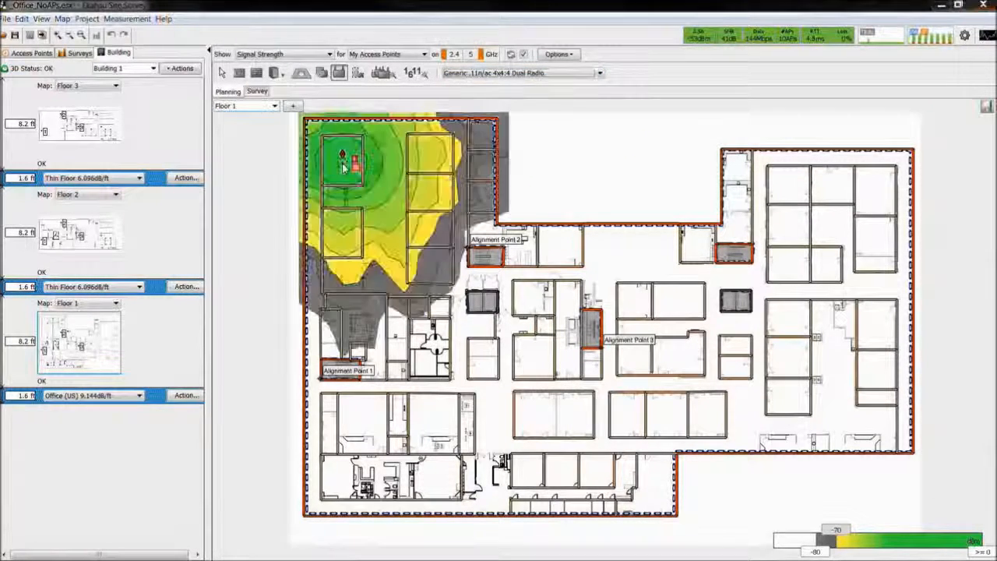
# Examine the channel choices of the placed access point's two radios and the channel-width options of its 802.11ac radio
pyautogui.click(37, 56)
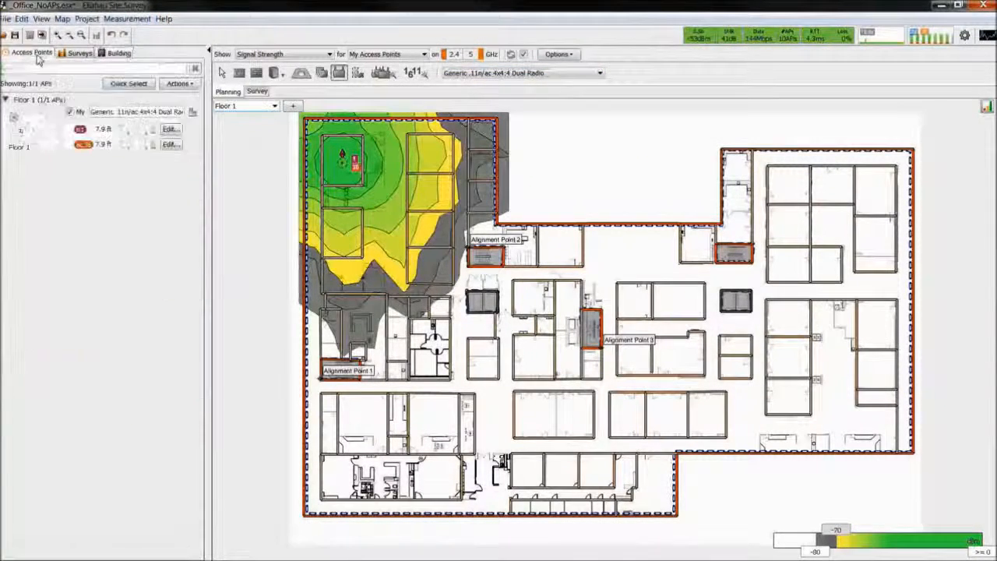
pyautogui.click(80, 131)
pyautogui.click(80, 132)
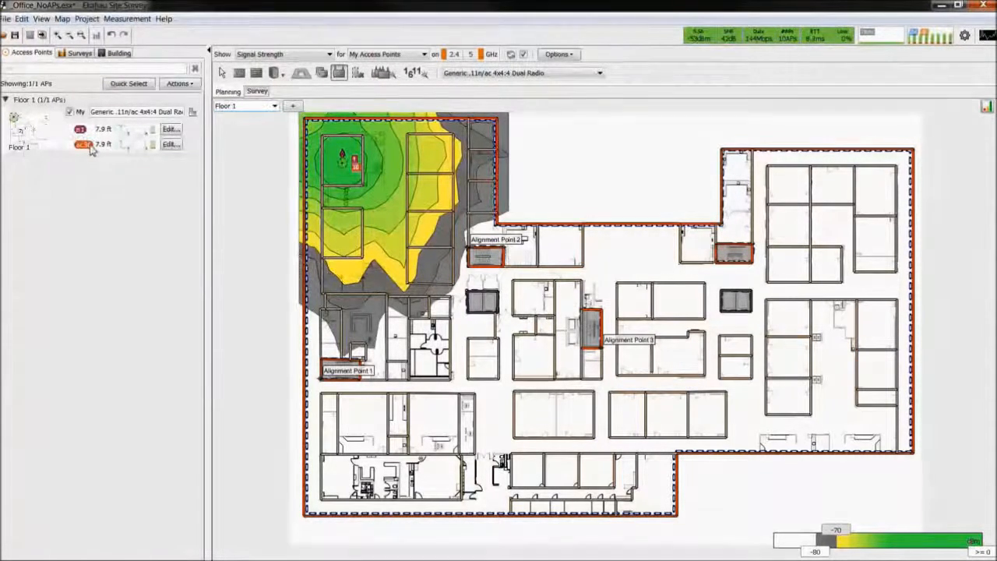
pyautogui.click(87, 146)
pyautogui.click(99, 171)
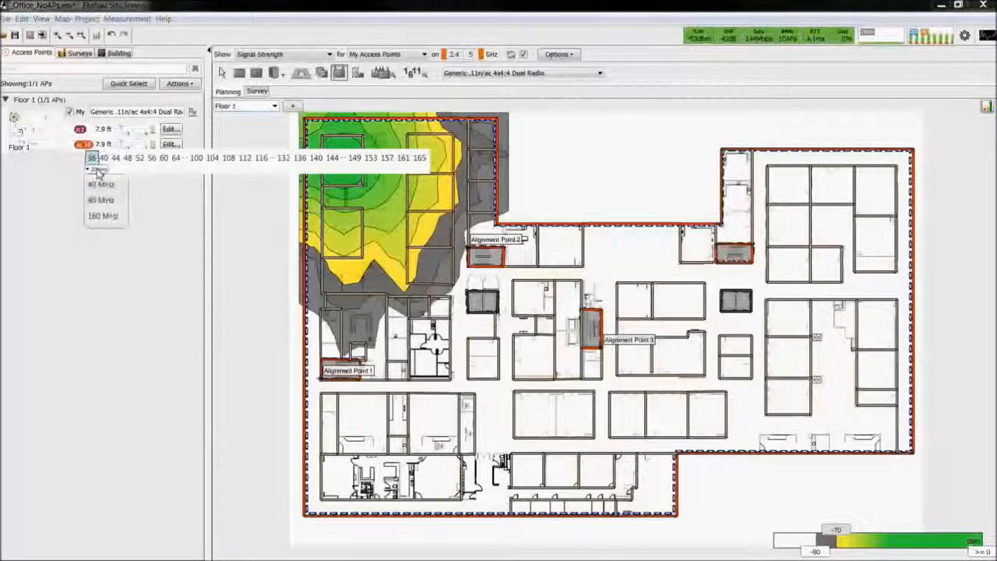
pyautogui.click(191, 204)
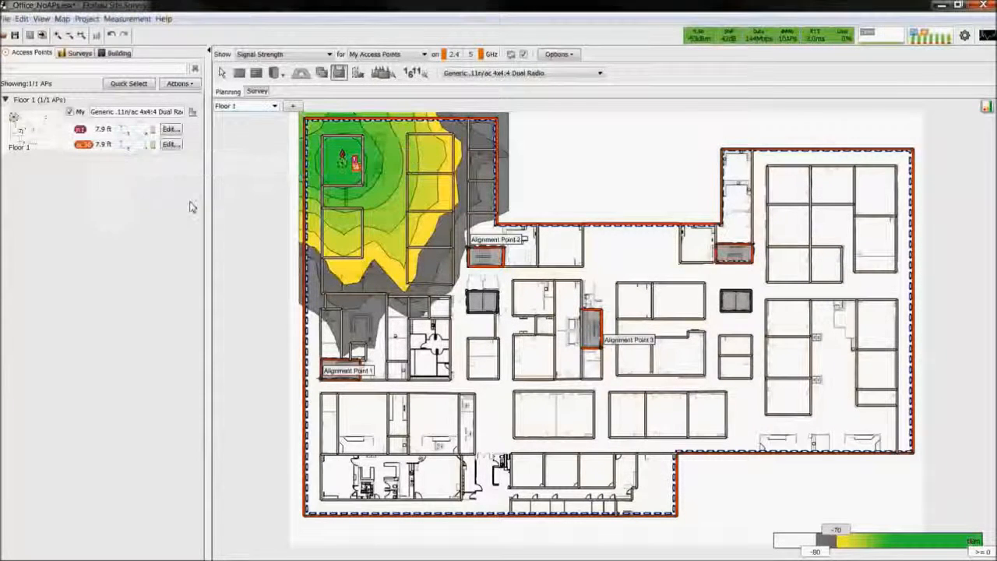
pyautogui.click(221, 72)
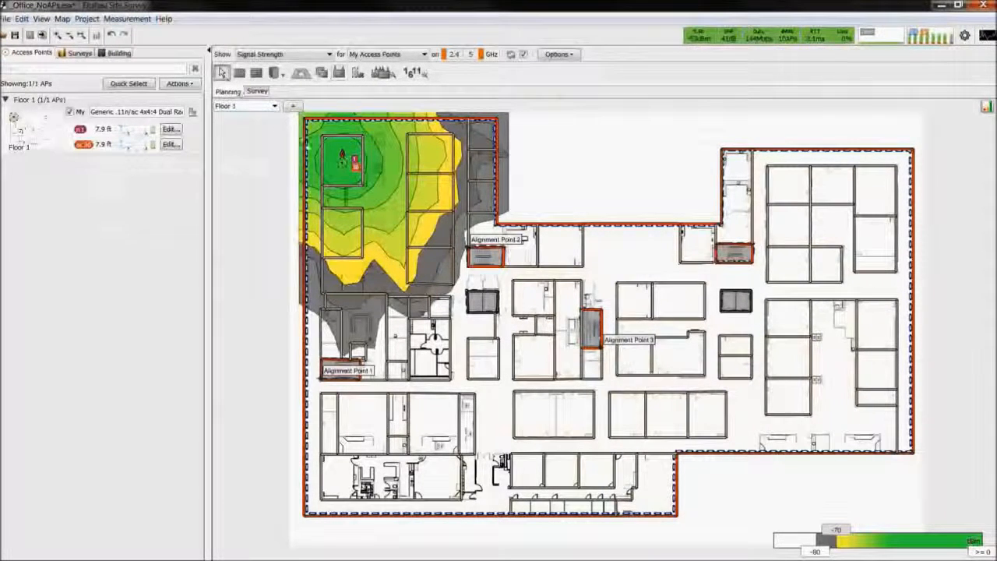
# Delete the access point placed in Floor 1's upper-left room and open the Auto-Planner
pyautogui.rightClick(343, 166)
pyautogui.click(364, 168)
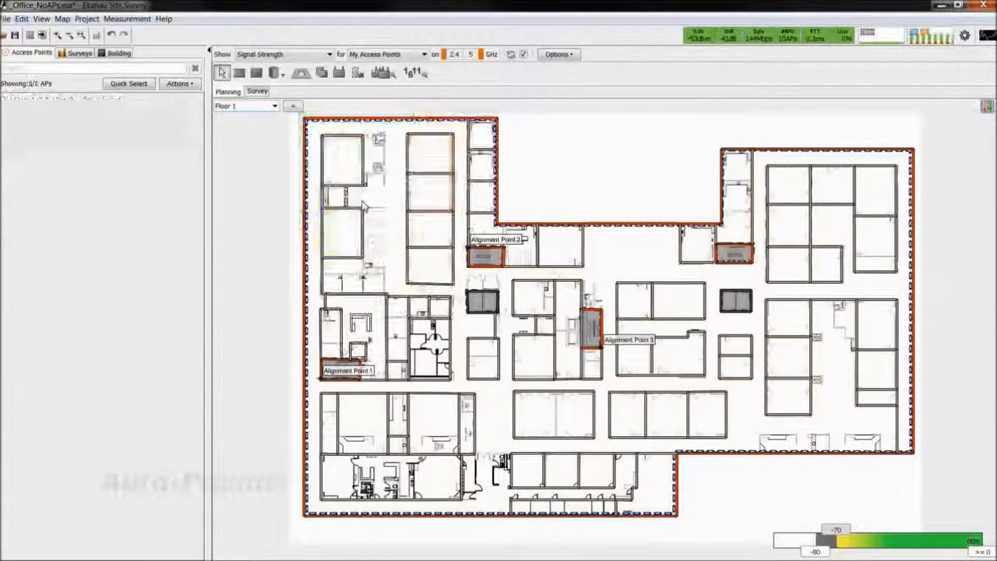
pyautogui.click(391, 74)
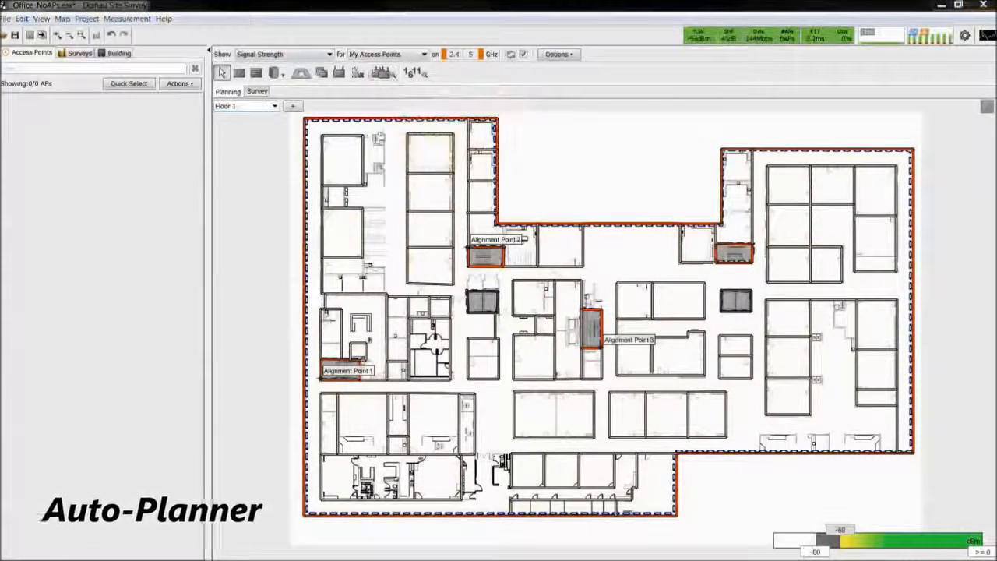
pyautogui.moveTo(703, 141); pyautogui.dragTo(436, 126)
# Set the plan's coverage requirement to High Speed Connectivity and include capacity in the plan
pyautogui.click(541, 183)
pyautogui.moveTo(542, 237); pyautogui.dragTo(542, 207)
pyautogui.click(542, 183)
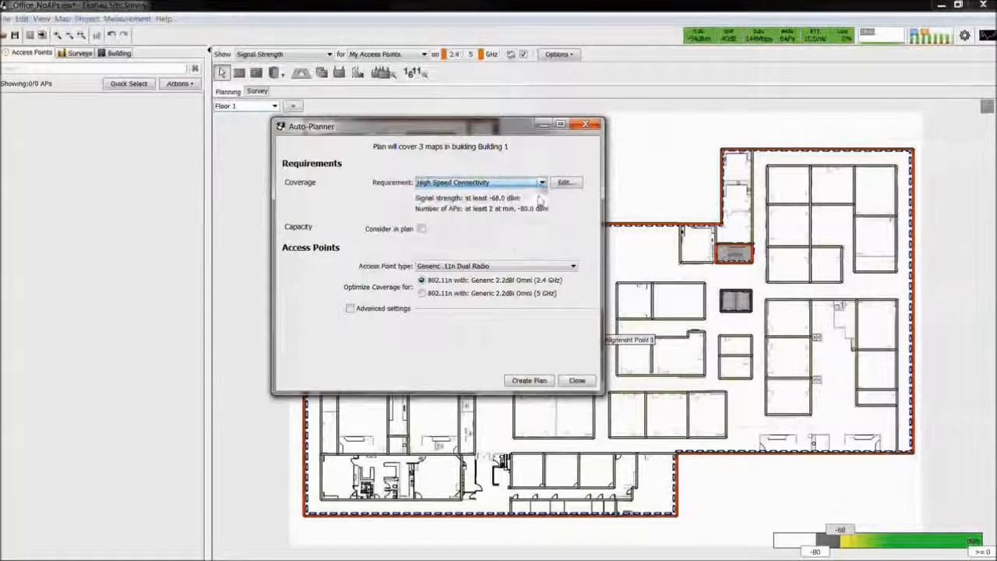
pyautogui.click(421, 229)
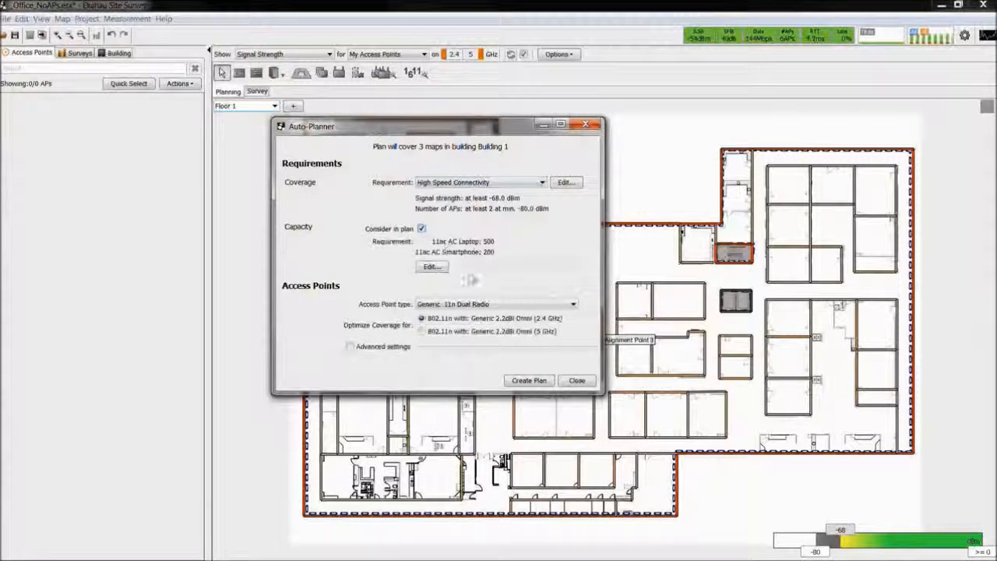
# Set the plan's access point type to Generic .11n/ac 4x4:4 Dual Radio
pyautogui.click(572, 304)
pyautogui.moveTo(572, 325)
pyautogui.mouseDown()
pyautogui.moveTo(574, 372)
pyautogui.moveTo(576, 315)
pyautogui.mouseUp()
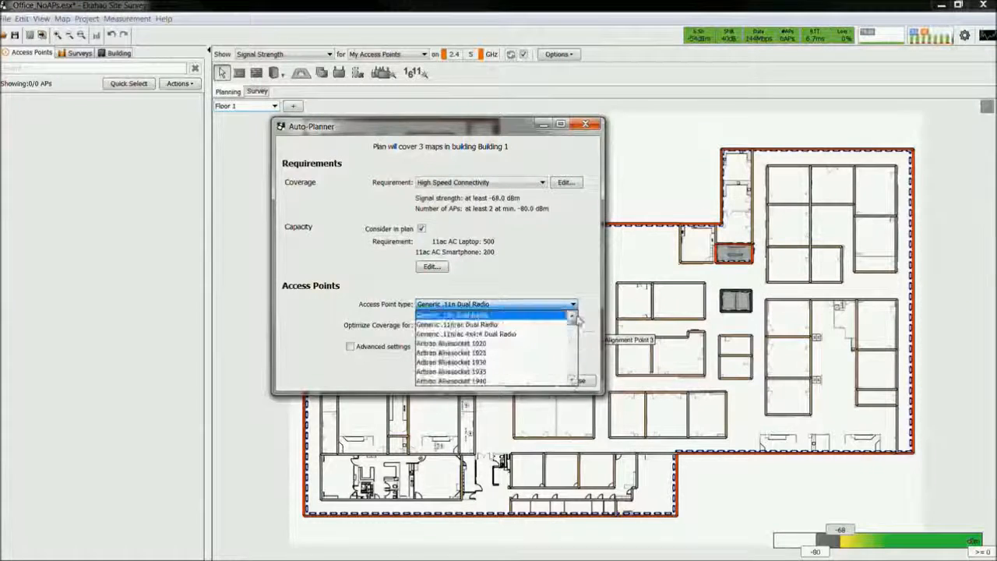
pyautogui.click(506, 333)
# Show the advanced settings, enable the 5 GHz channel ranges 100-140, 144 and 149-165, and create the plan
pyautogui.click(350, 347)
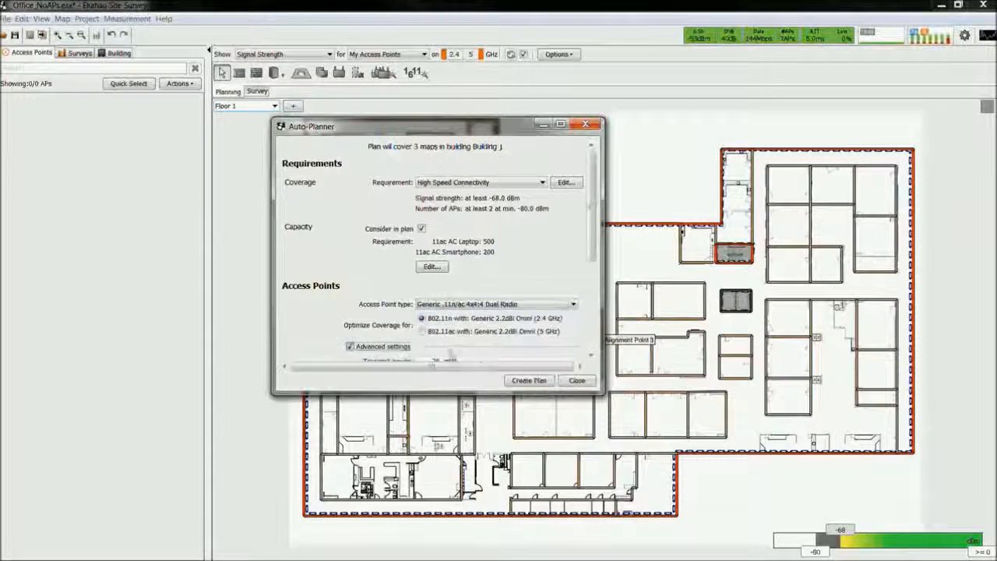
pyautogui.moveTo(596, 250); pyautogui.dragTo(591, 336)
pyautogui.moveTo(591, 296); pyautogui.dragTo(594, 310)
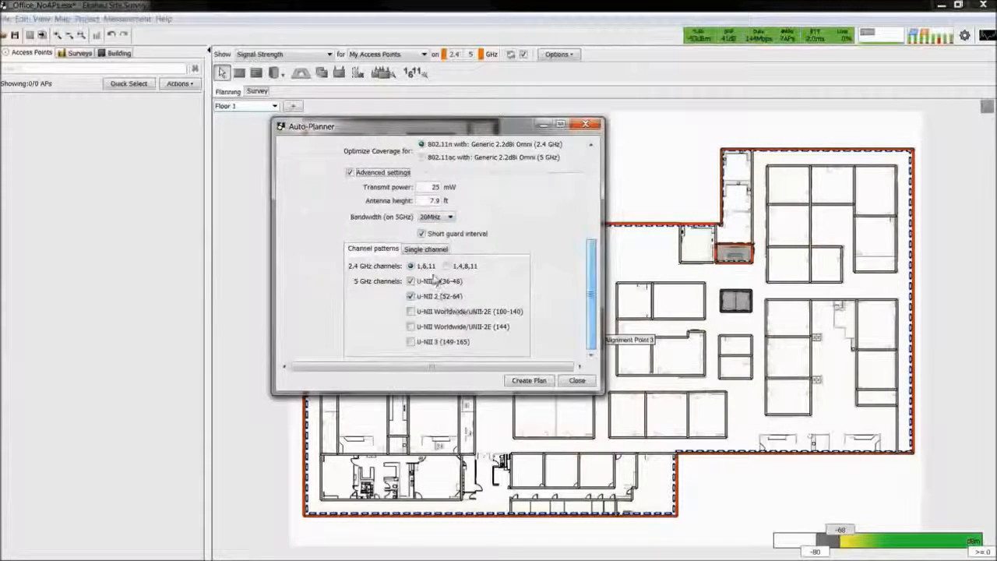
pyautogui.click(410, 312)
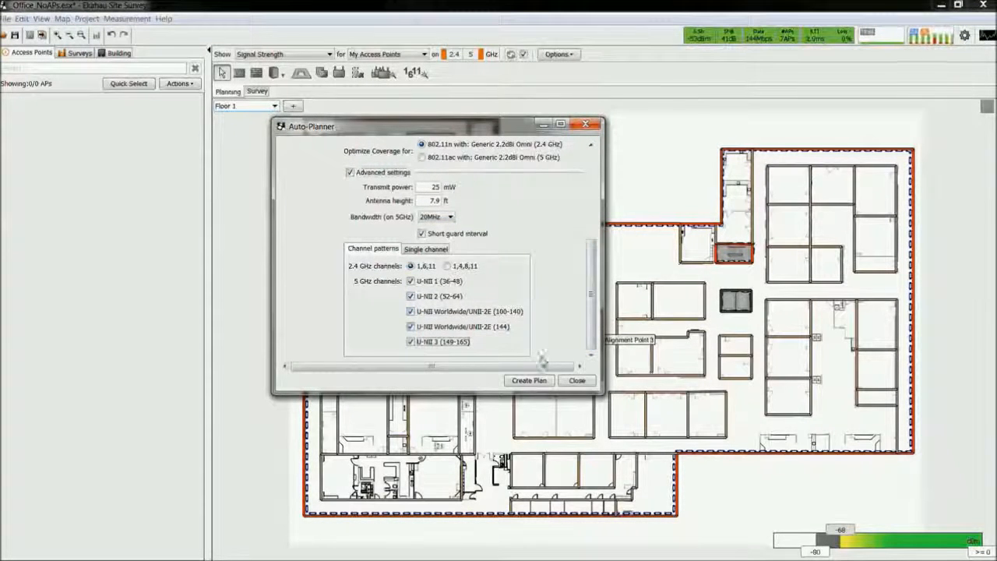
pyautogui.click(537, 382)
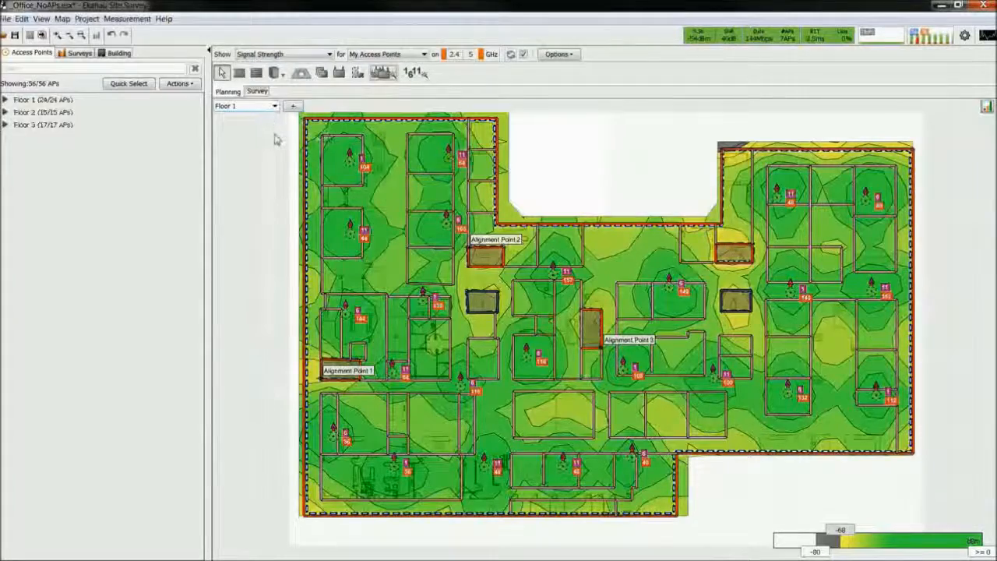
# Expand the Floor 1 group and look through its planned access points
pyautogui.click(5, 100)
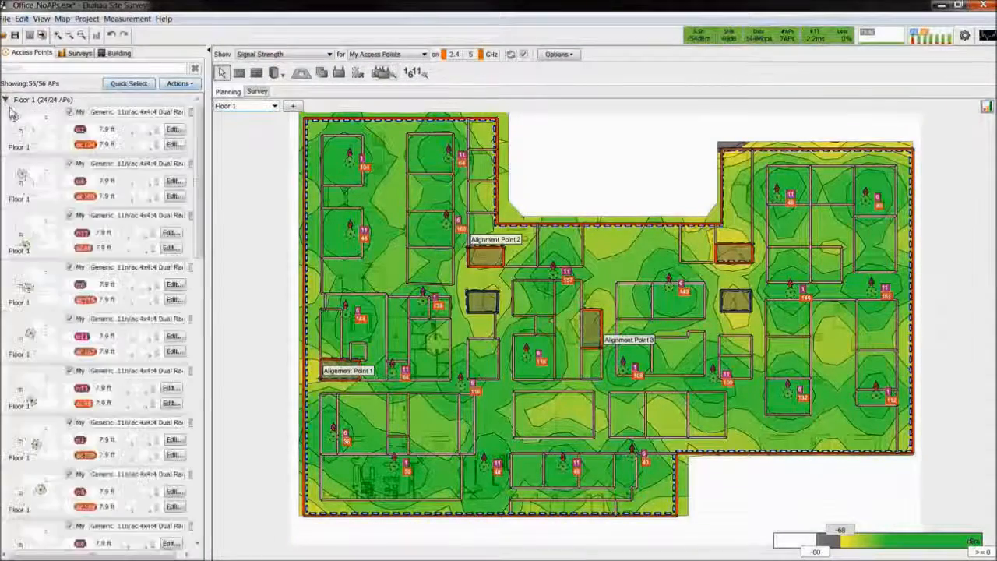
pyautogui.moveTo(201, 159); pyautogui.dragTo(199, 444)
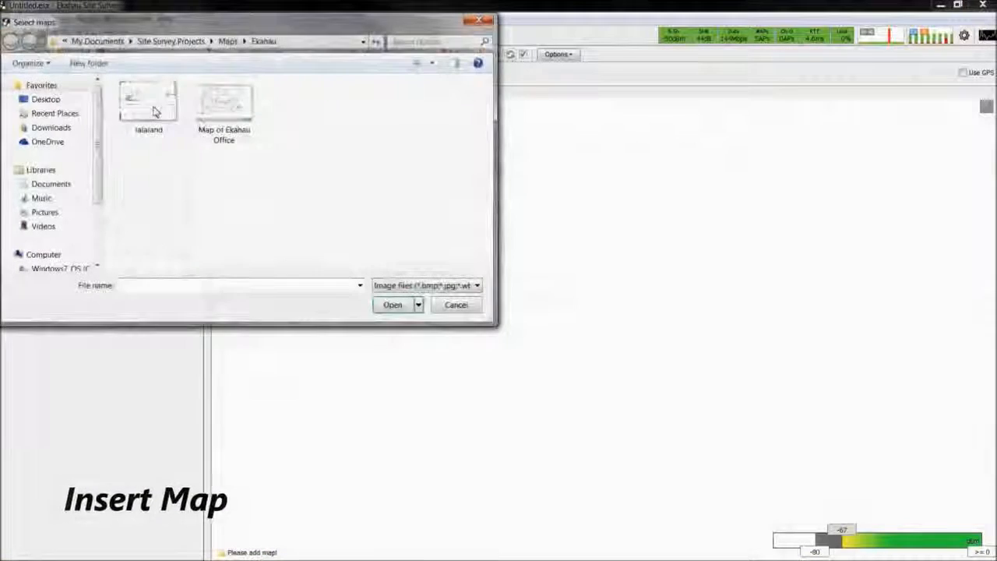
# Insert the lalaland map and set its scale to 75 ft along the left outer wall
pyautogui.doubleClick(154, 112)
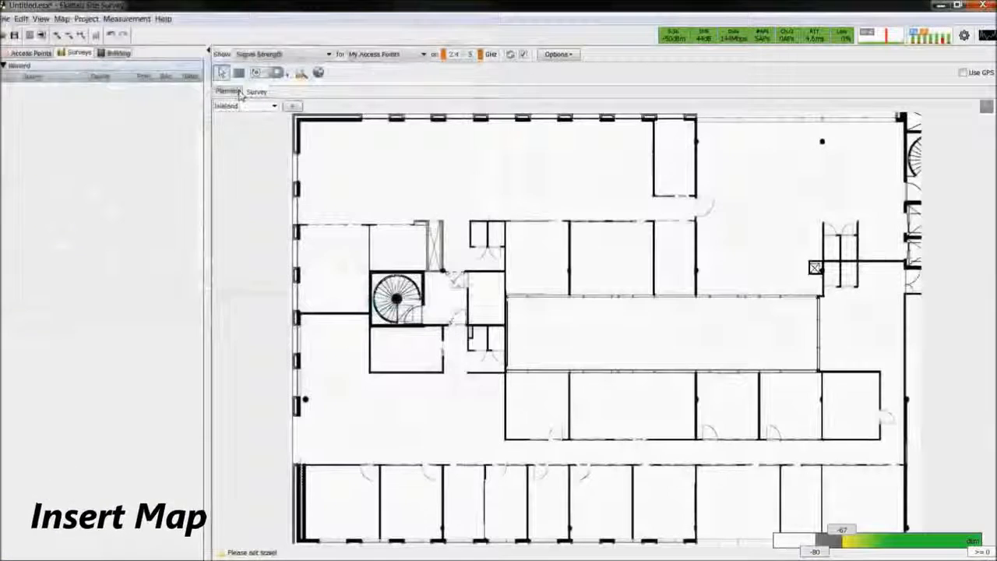
pyautogui.moveTo(296, 121); pyautogui.dragTo(296, 540)
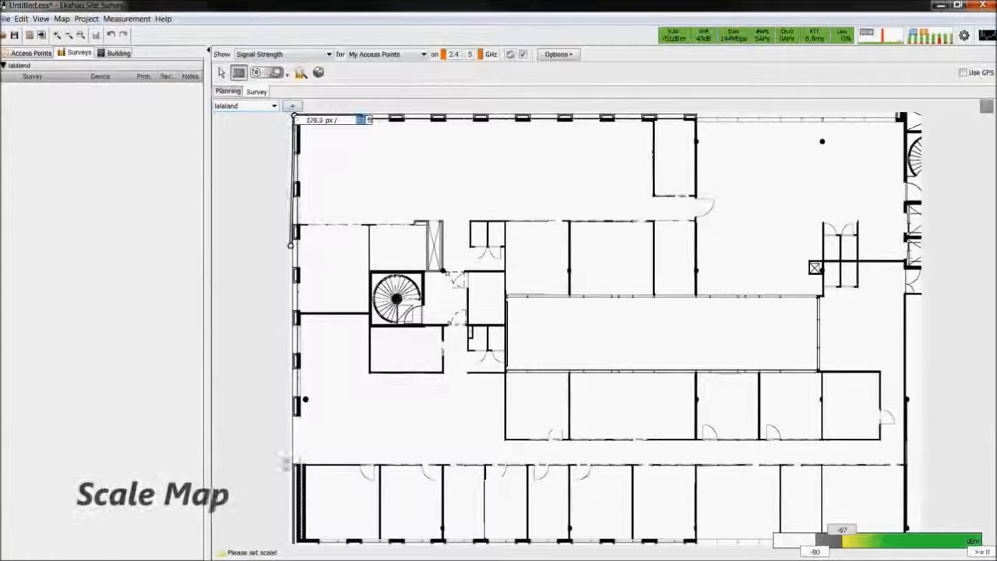
pyautogui.write('75')
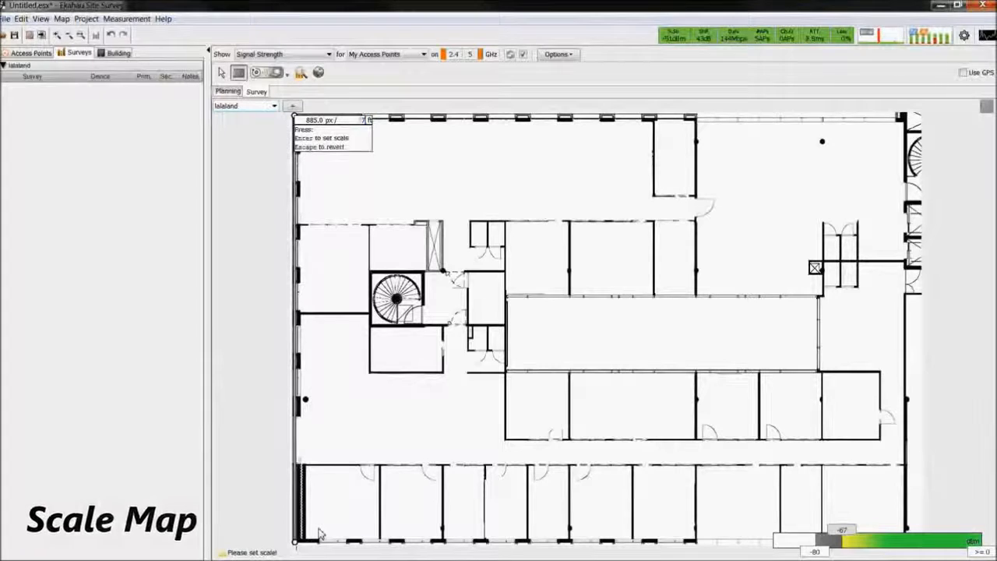
pyautogui.press('Return')
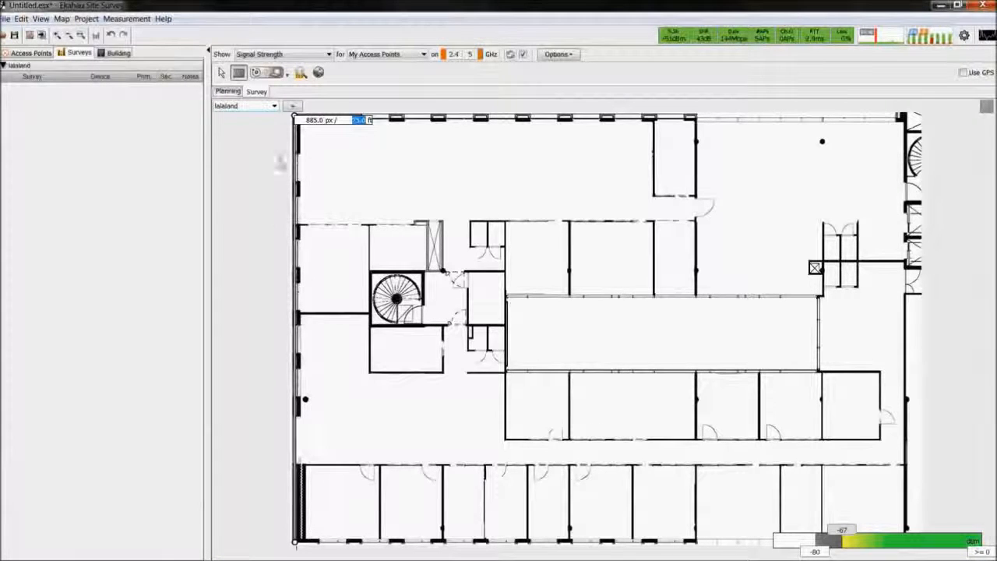
# Record a Continuous Survey along a U-shaped path in the open area near the map's right edge, marking each turn
pyautogui.click(287, 72)
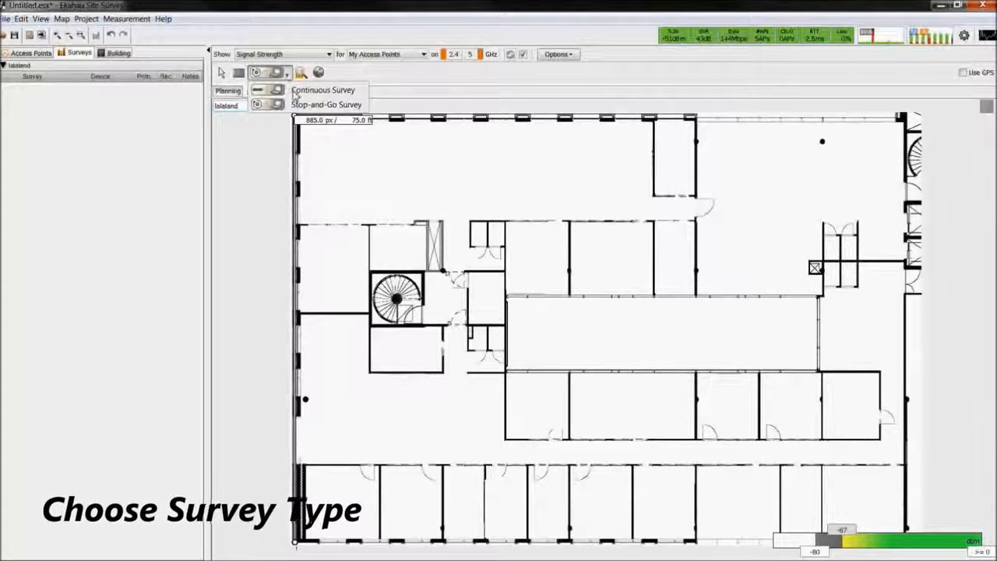
pyautogui.click(300, 91)
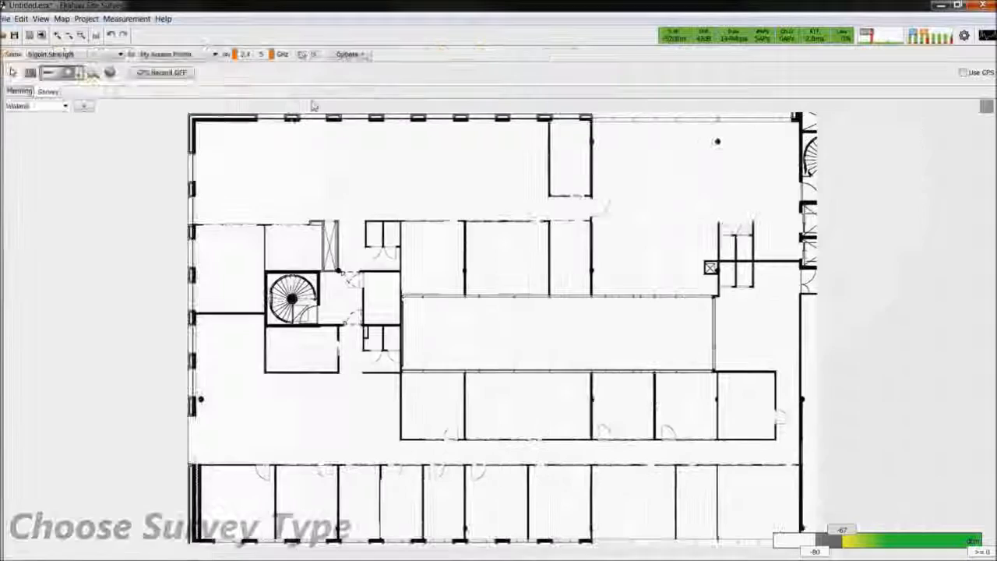
pyautogui.click(783, 278)
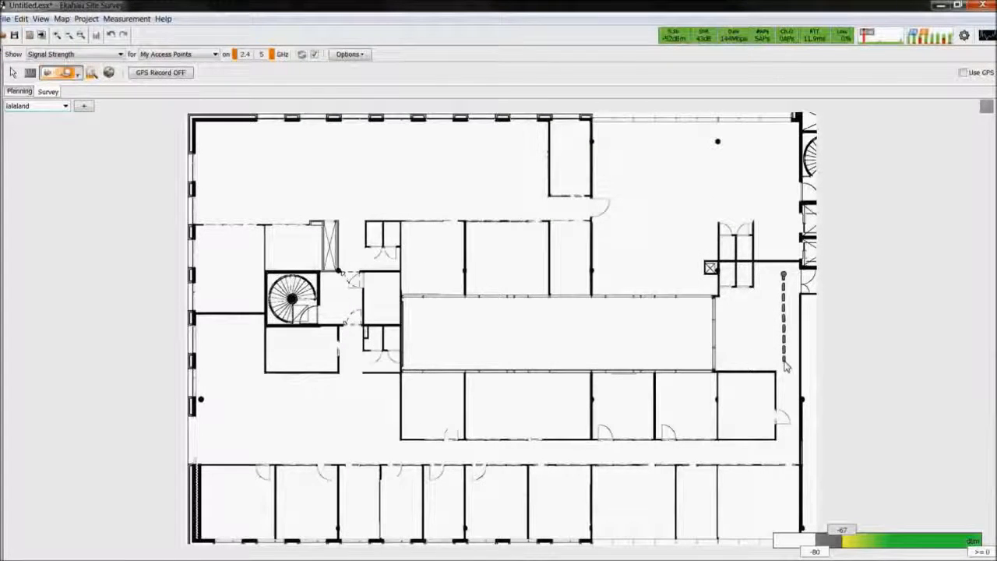
pyautogui.click(784, 361)
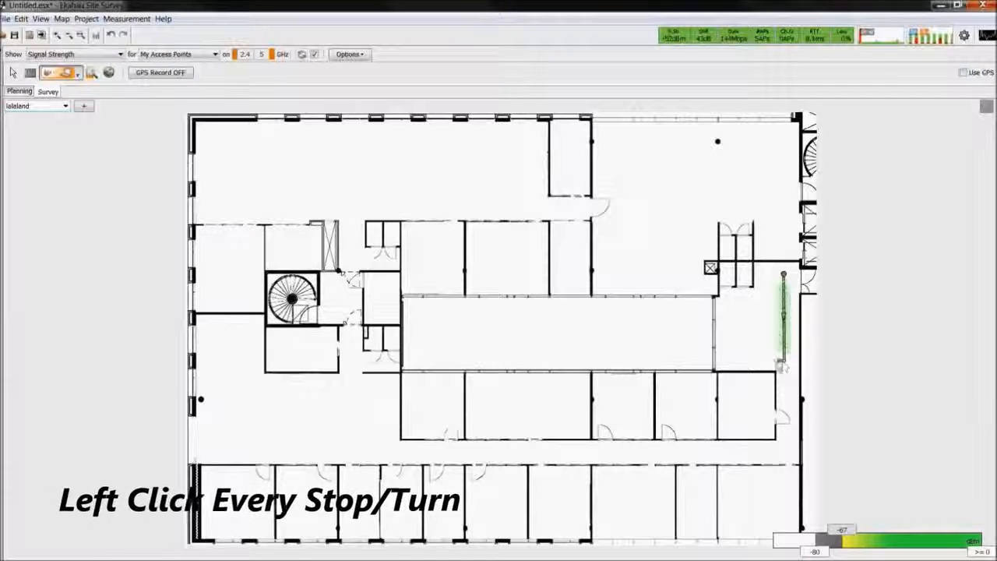
pyautogui.click(724, 362)
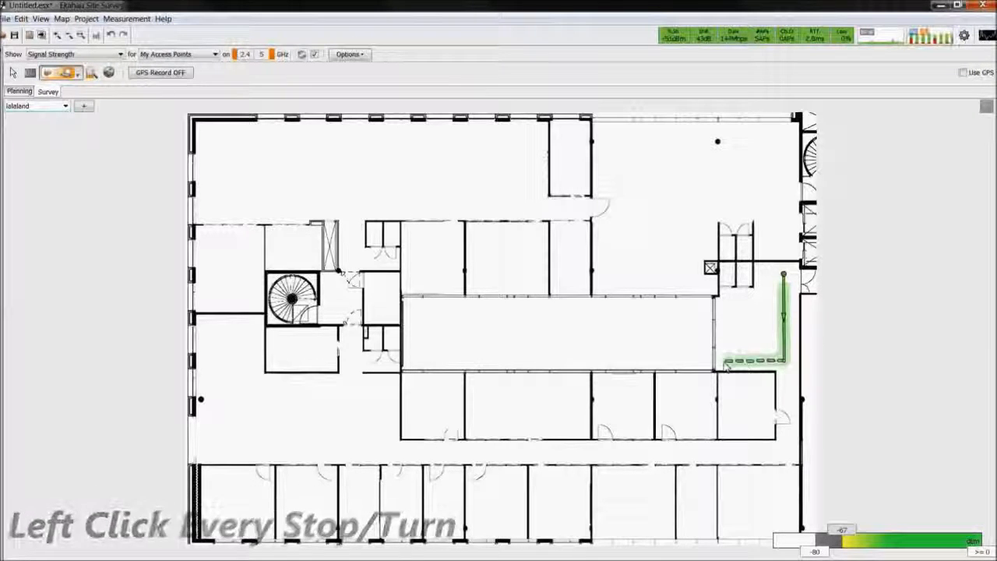
pyautogui.click(724, 305)
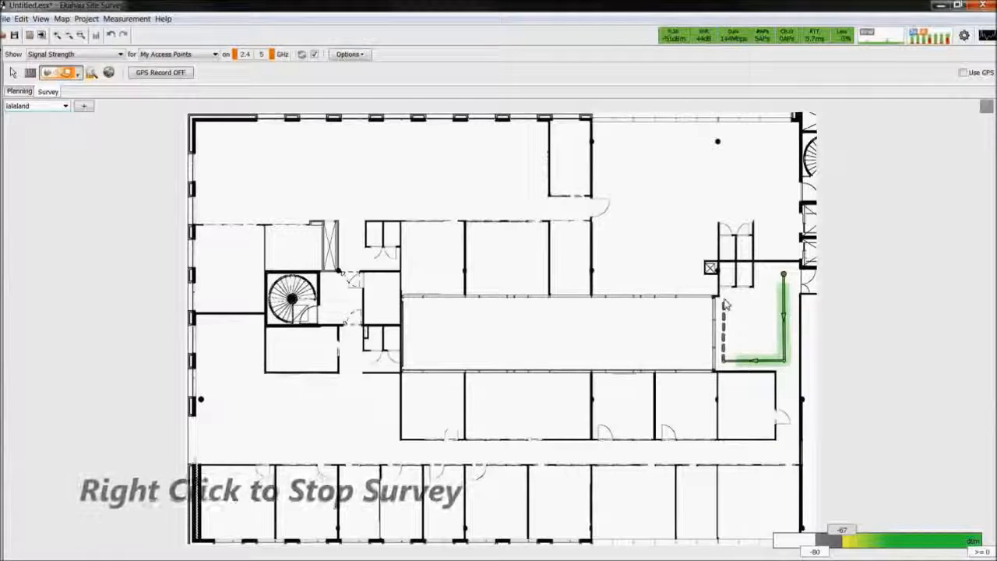
pyautogui.rightClick(723, 306)
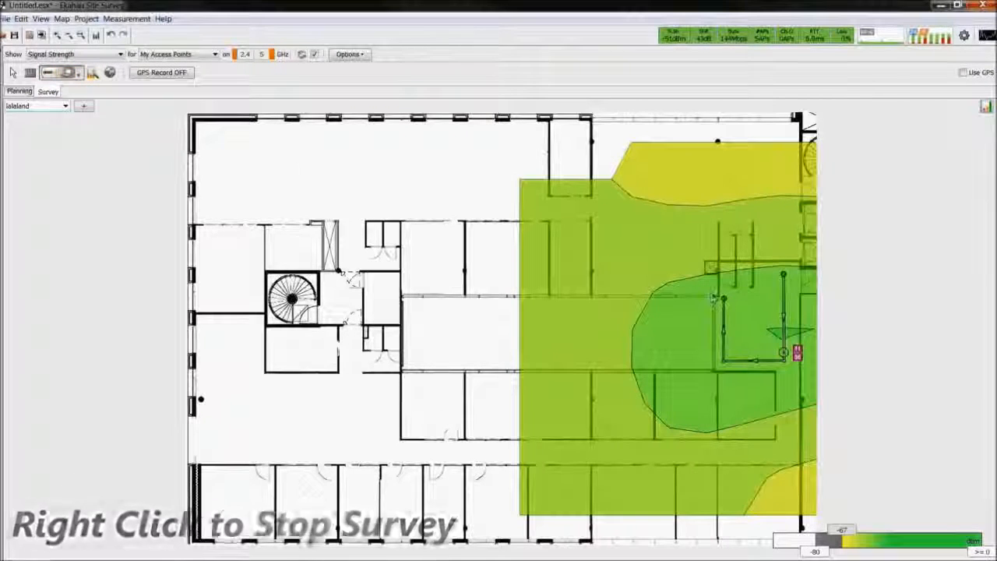
# Record a Stop-and-Go Survey measurement beside the start of the continuous survey path and stop the survey
pyautogui.click(4, 53)
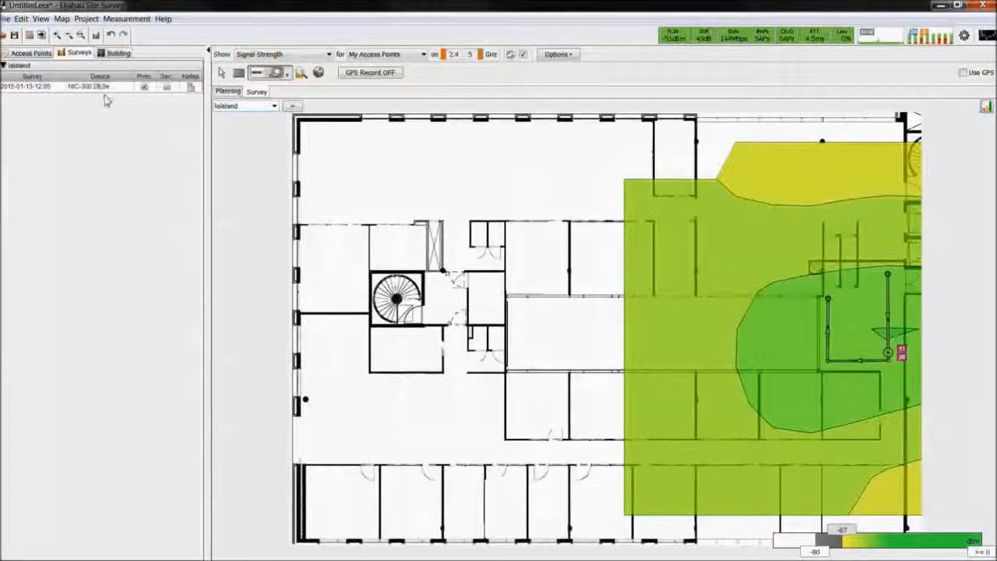
pyautogui.click(288, 75)
pyautogui.click(297, 106)
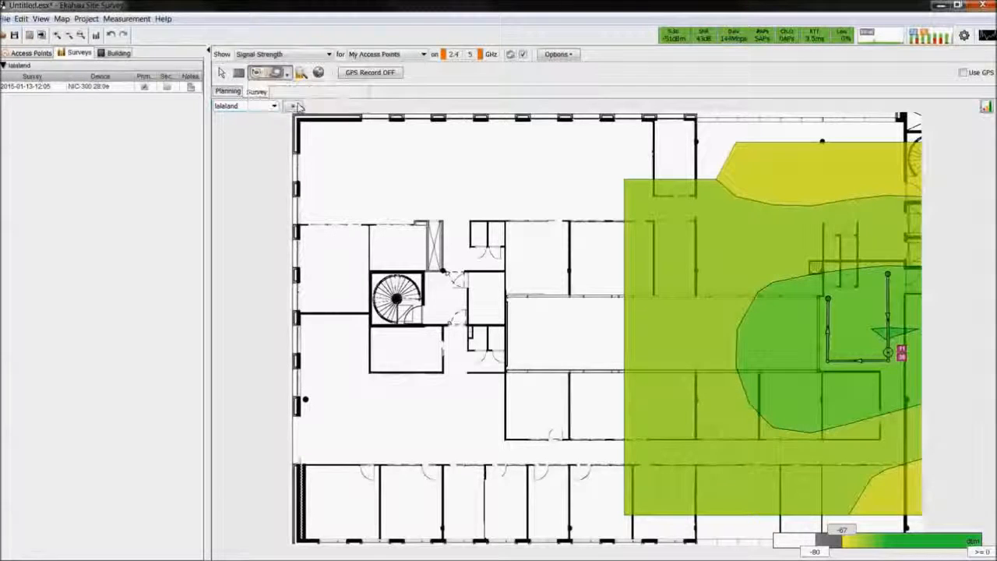
pyautogui.click(874, 275)
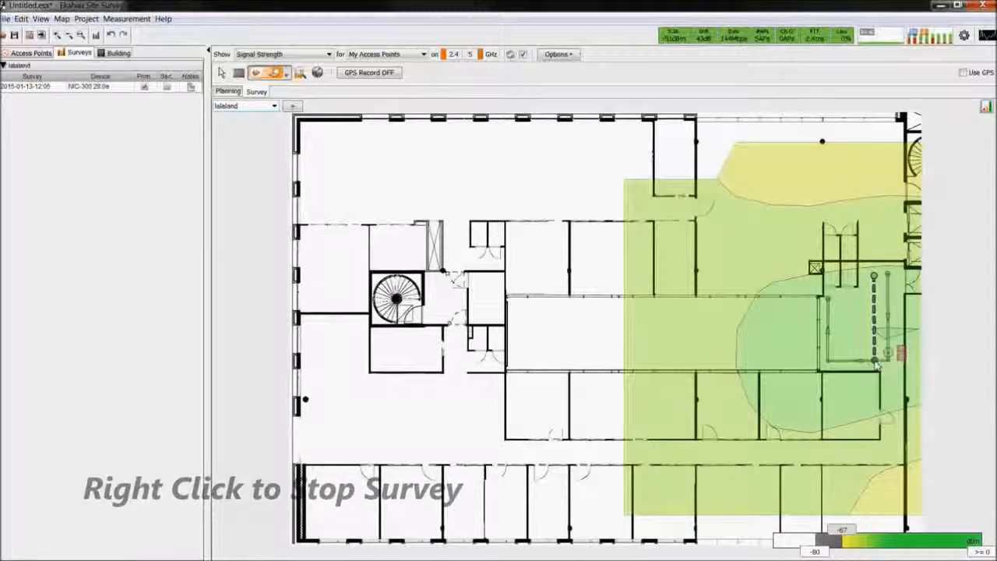
pyautogui.rightClick(876, 364)
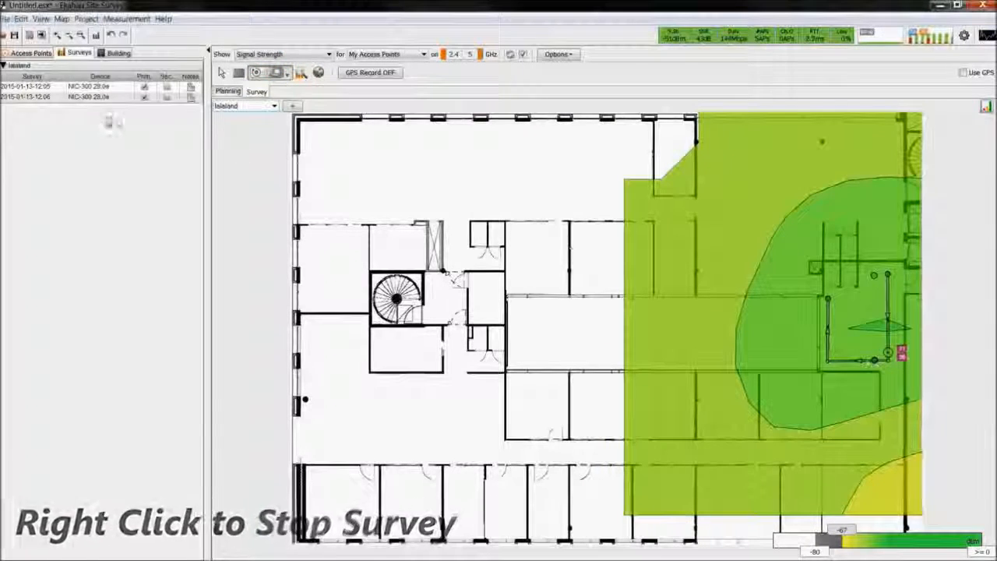
# Assign the second survey to the secondary group and delete both recorded surveys
pyautogui.click(166, 97)
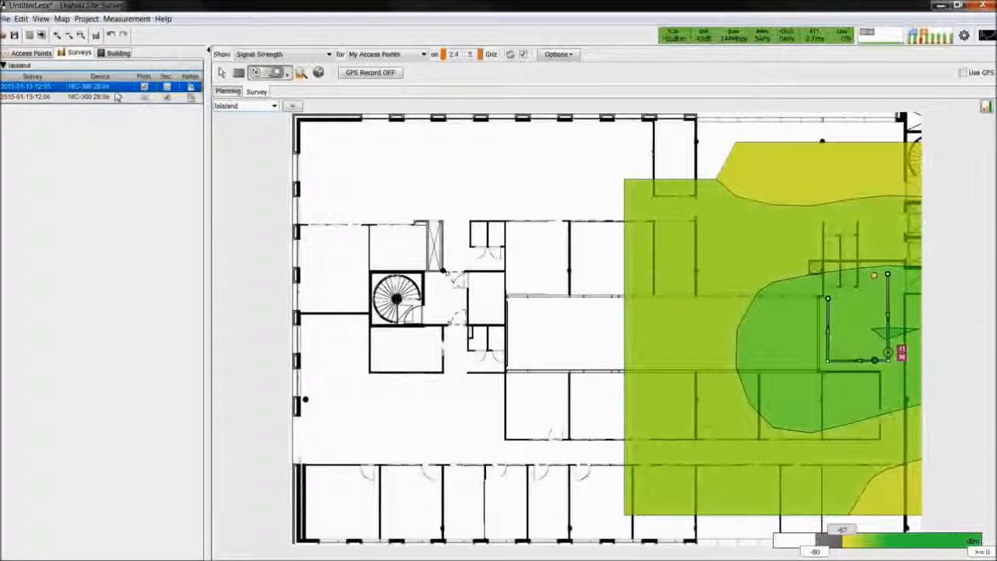
pyautogui.rightClick(117, 104)
pyautogui.click(138, 172)
pyautogui.click(473, 297)
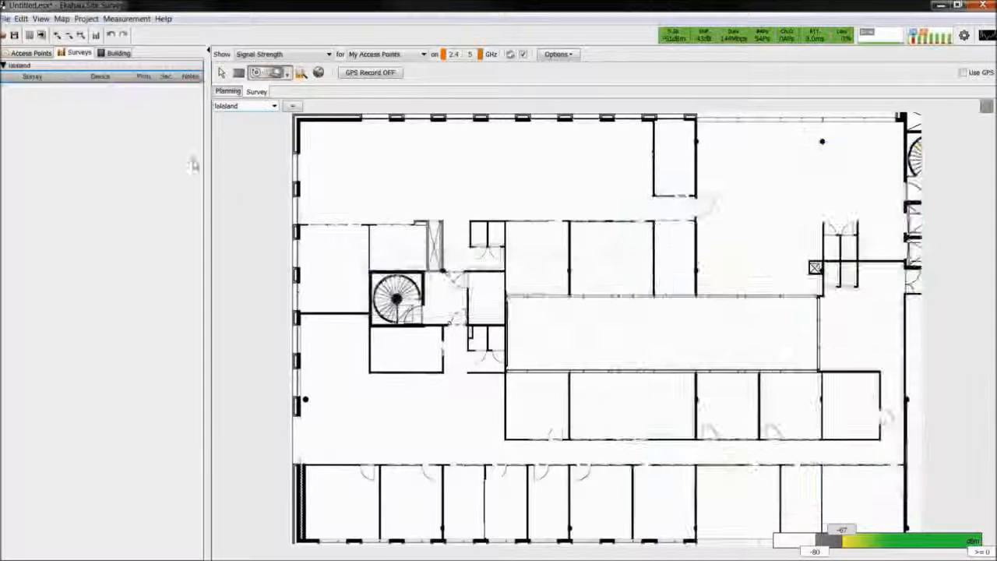
# Open the project Office-Onsite-Example.esx without saving the changes to Untitled.esx
pyautogui.click(6, 18)
pyautogui.click(25, 51)
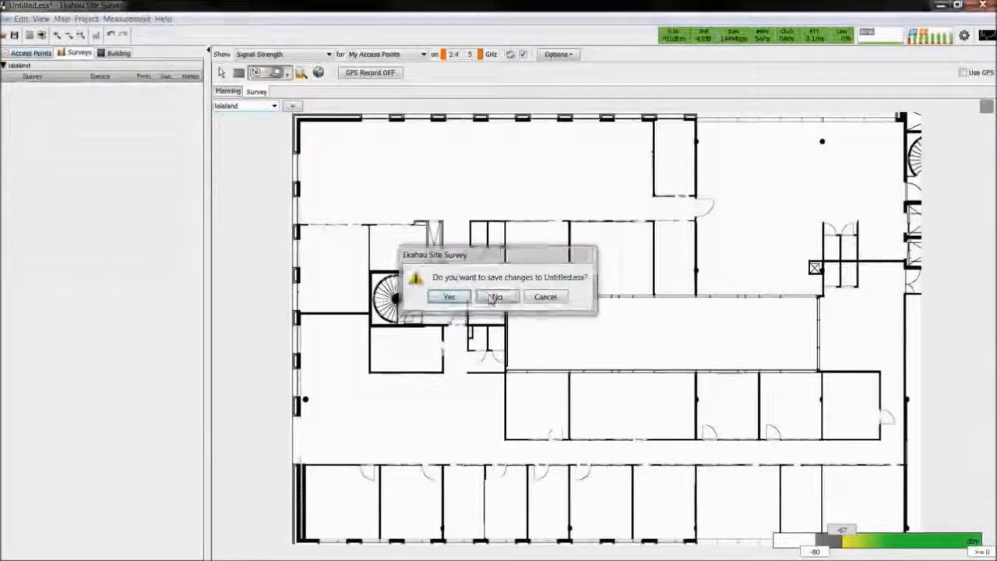
pyautogui.click(496, 296)
pyautogui.doubleClick(204, 240)
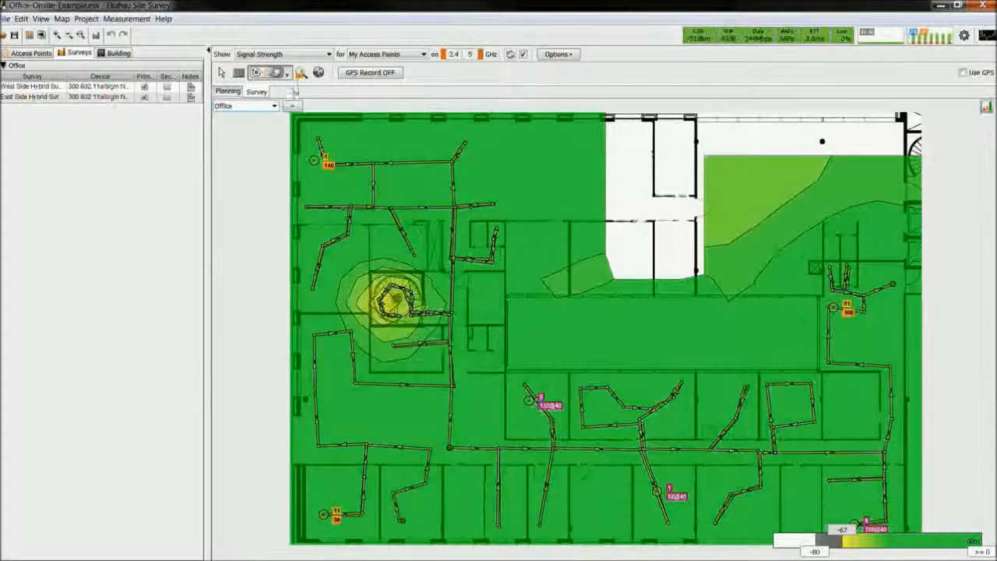
# Examine the Signal To Noise Ratio (SNR), Channel Overlap and Packet Loss visualizations of the Office map
pyautogui.click(282, 53)
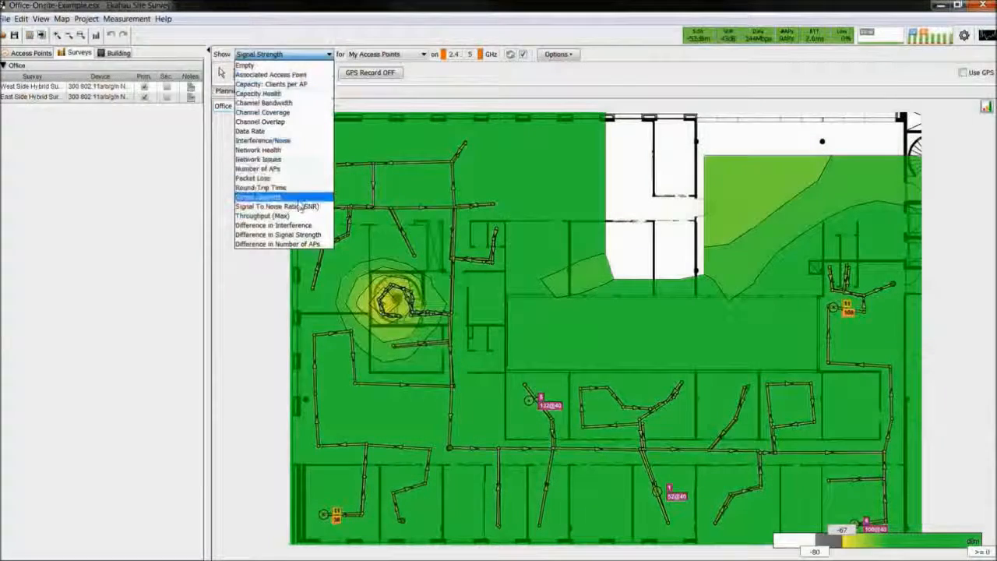
pyautogui.click(272, 199)
pyautogui.click(282, 53)
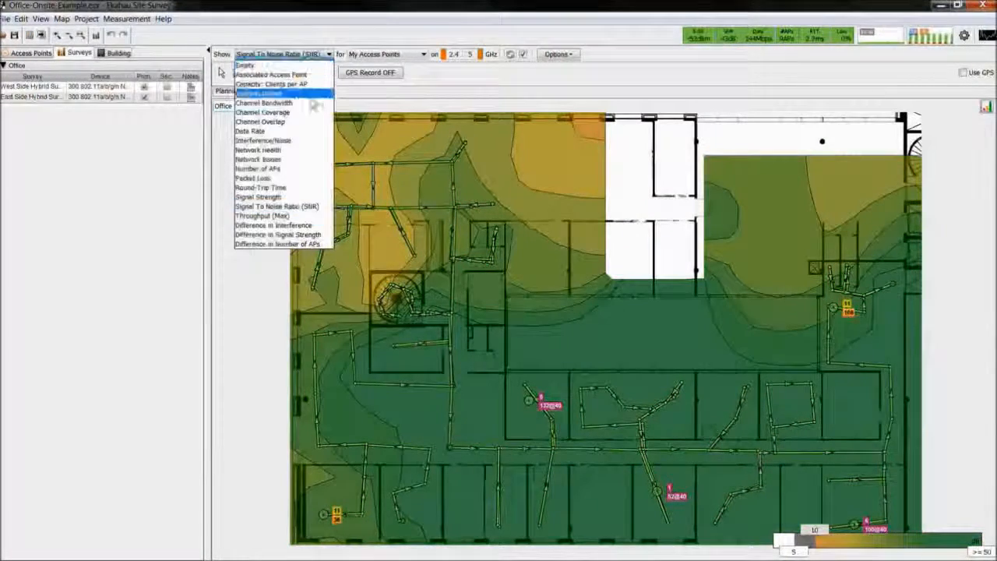
pyautogui.click(264, 187)
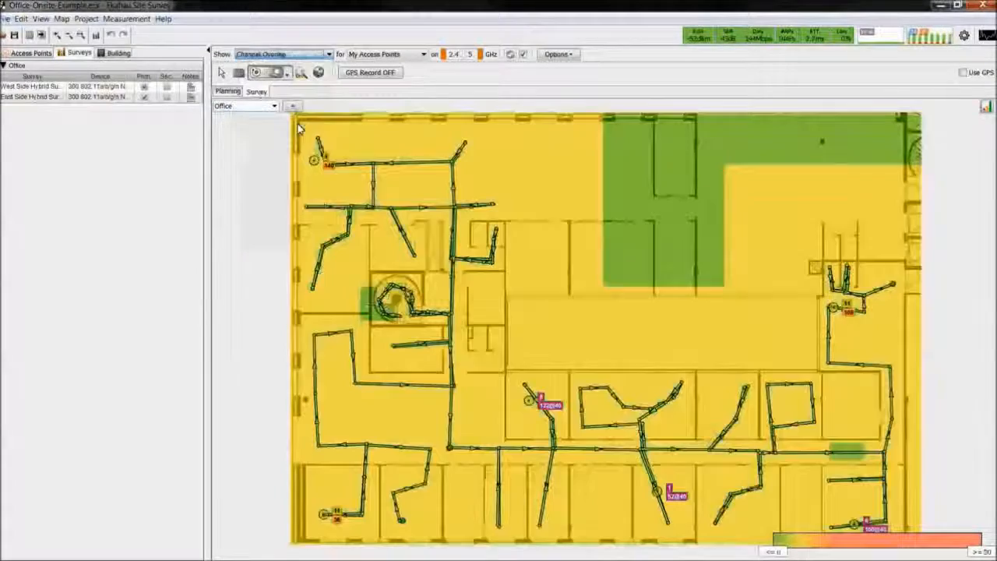
pyautogui.click(330, 54)
pyautogui.click(295, 184)
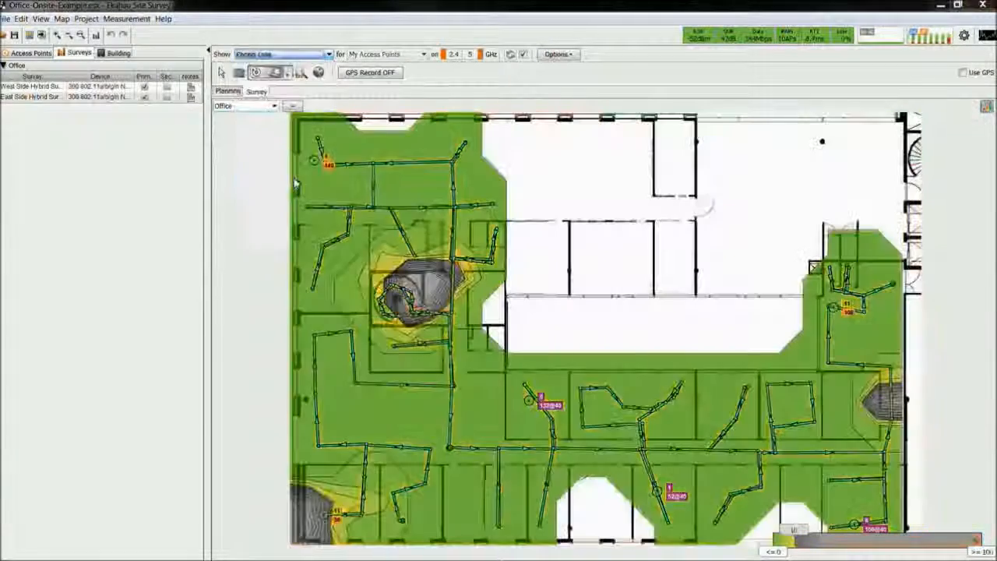
# Inspect a measurement point on the upper-left West Side Hybrid Survey path in the Survey Inspector, moving its window over the map
pyautogui.click(301, 72)
pyautogui.click(435, 164)
pyautogui.moveTo(966, 136); pyautogui.dragTo(719, 225)
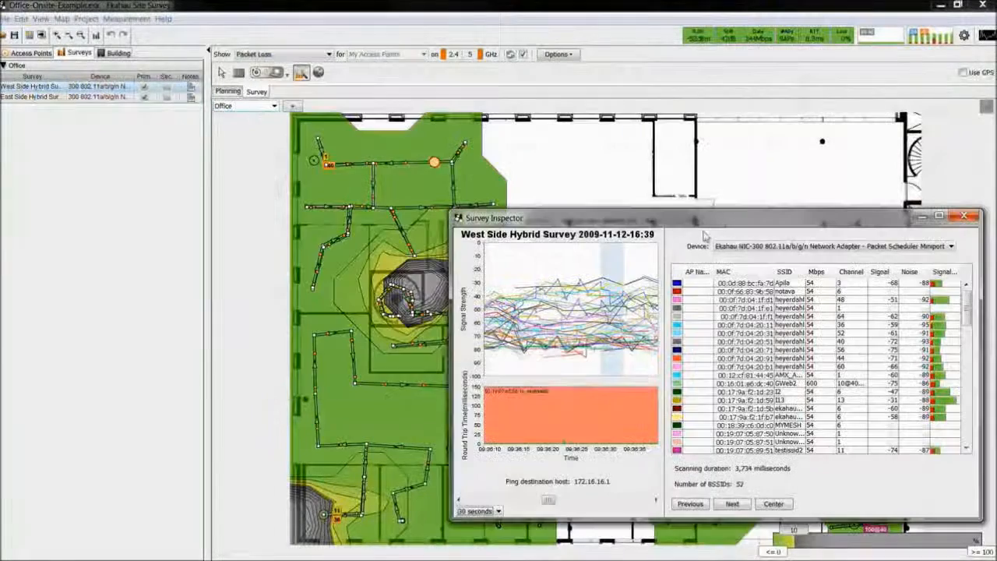
# Step forward through the following measurement points in the Survey Inspector and review the available devices and the access point list
pyautogui.click(732, 503)
pyautogui.click(732, 503)
pyautogui.click(950, 248)
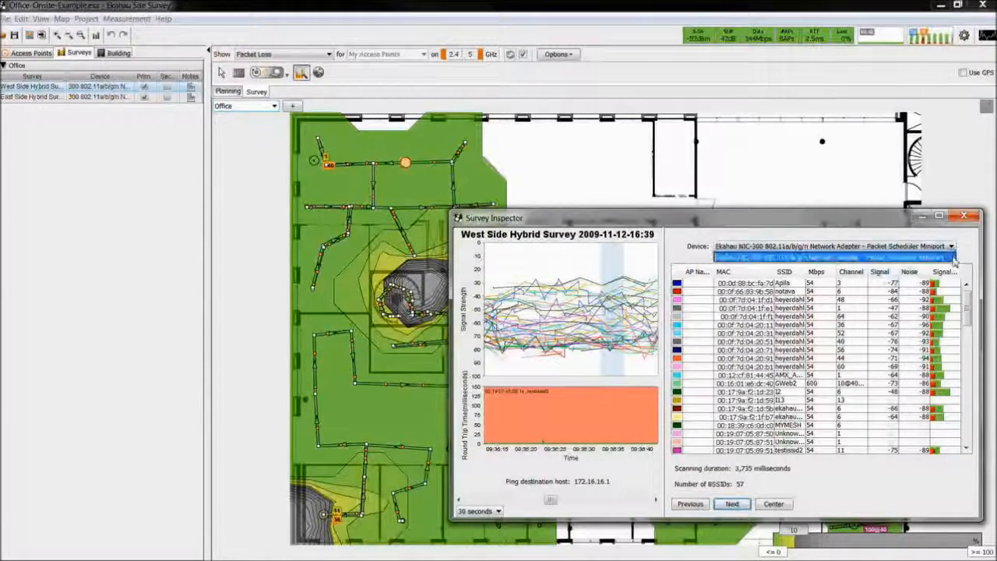
pyautogui.click(951, 248)
pyautogui.moveTo(966, 303); pyautogui.dragTo(966, 374)
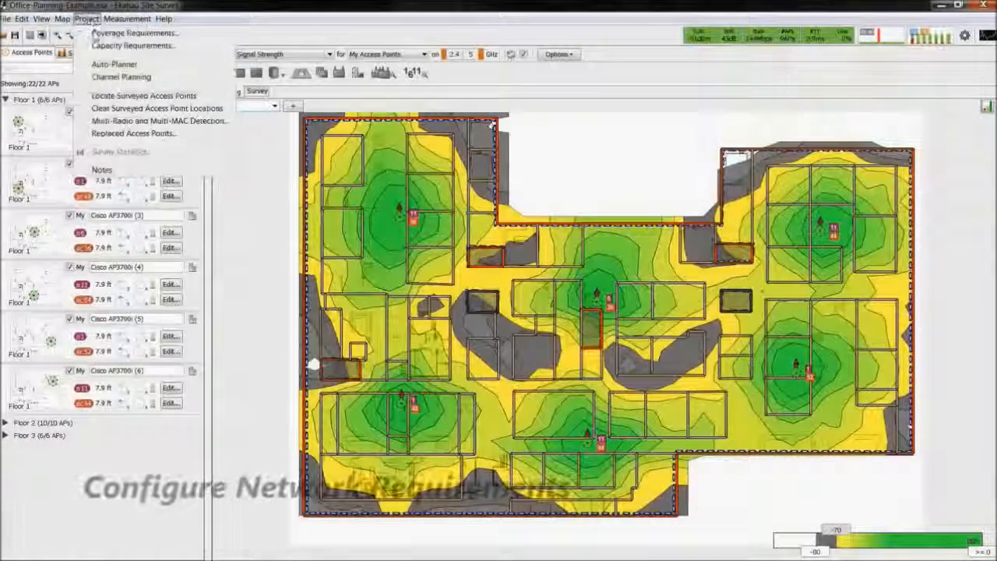
# Set the network requirement of the Office-Planning-Example project to High Speed, High Usage
pyautogui.click(97, 34)
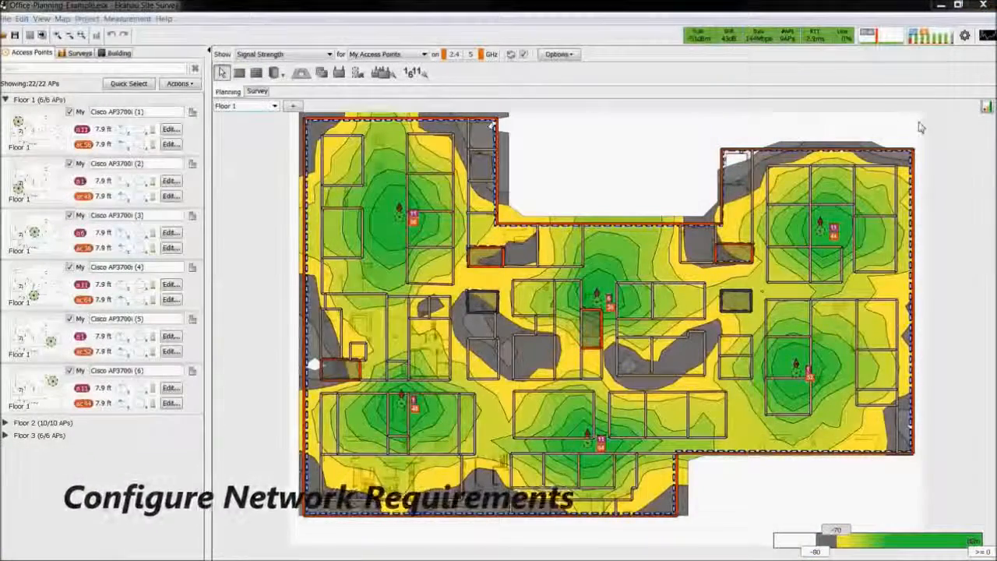
pyautogui.moveTo(634, 152); pyautogui.dragTo(405, 173)
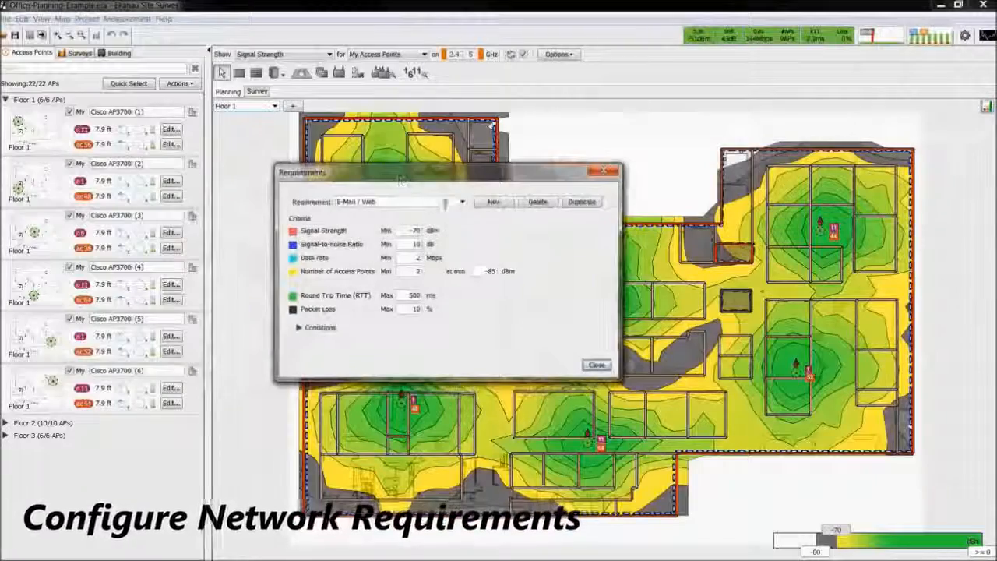
pyautogui.click(463, 203)
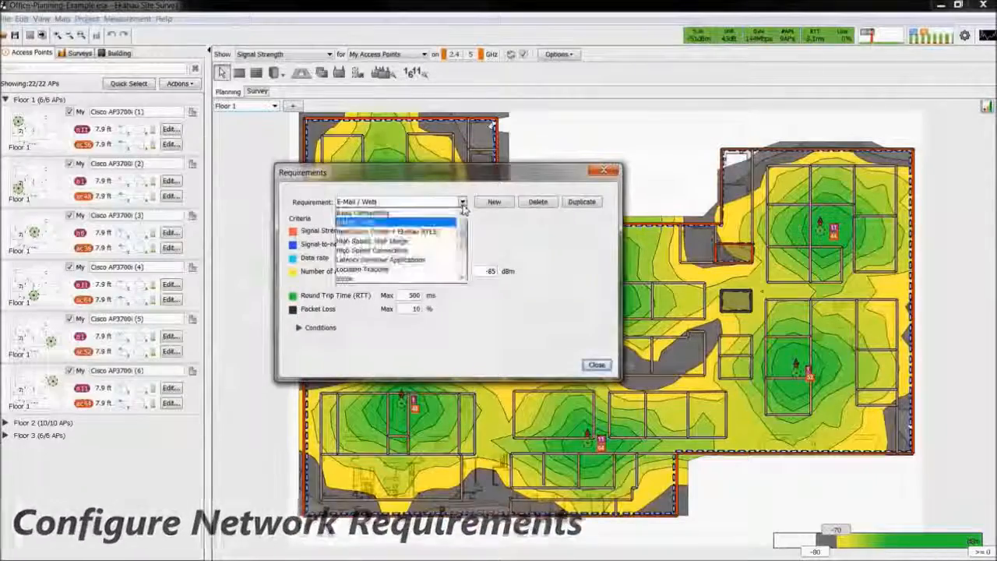
pyautogui.click(405, 241)
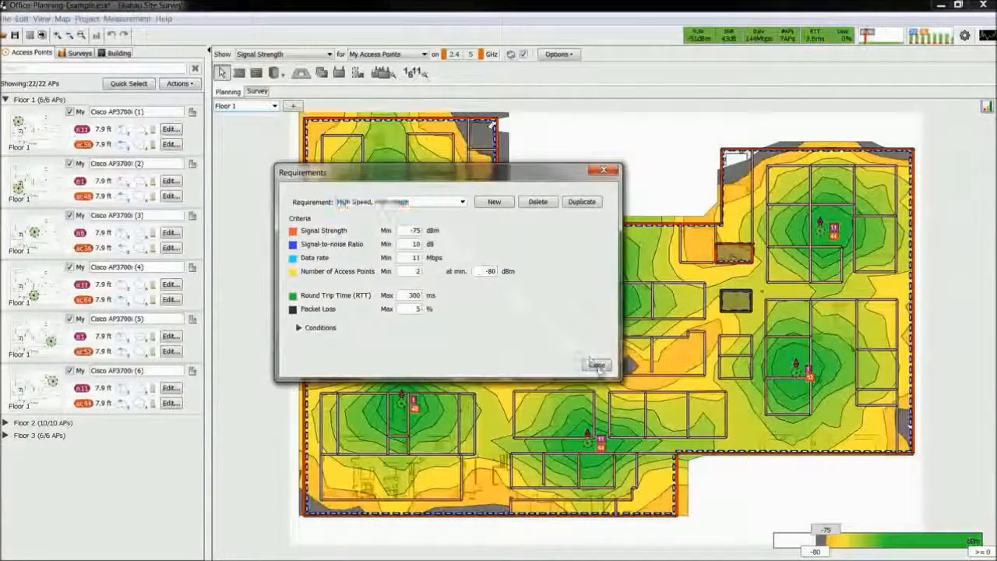
pyautogui.click(595, 364)
# Add 500 11ac AC Laptop devices to the project's capacity requirements
pyautogui.click(87, 19)
pyautogui.click(109, 45)
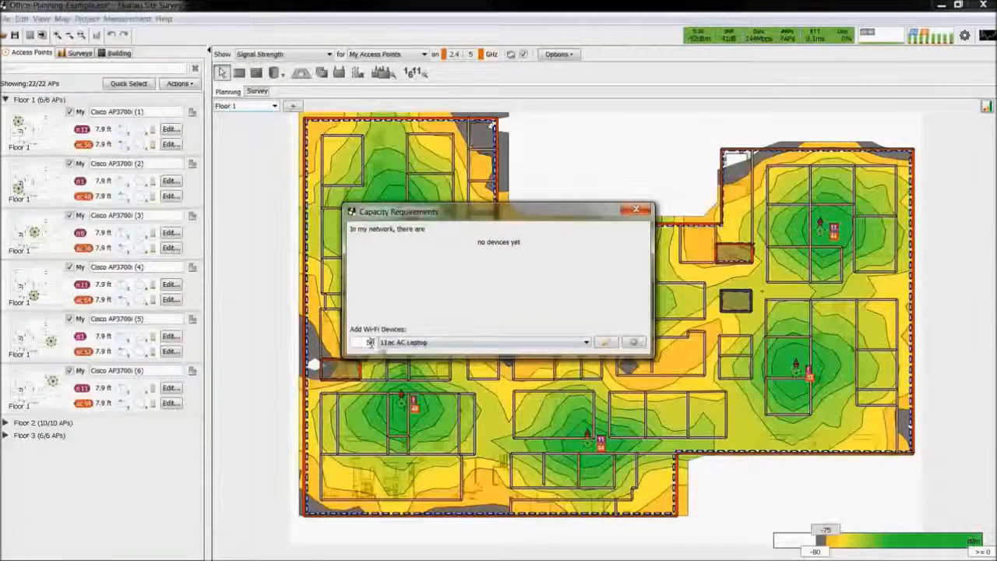
pyautogui.click(634, 343)
pyautogui.click(637, 210)
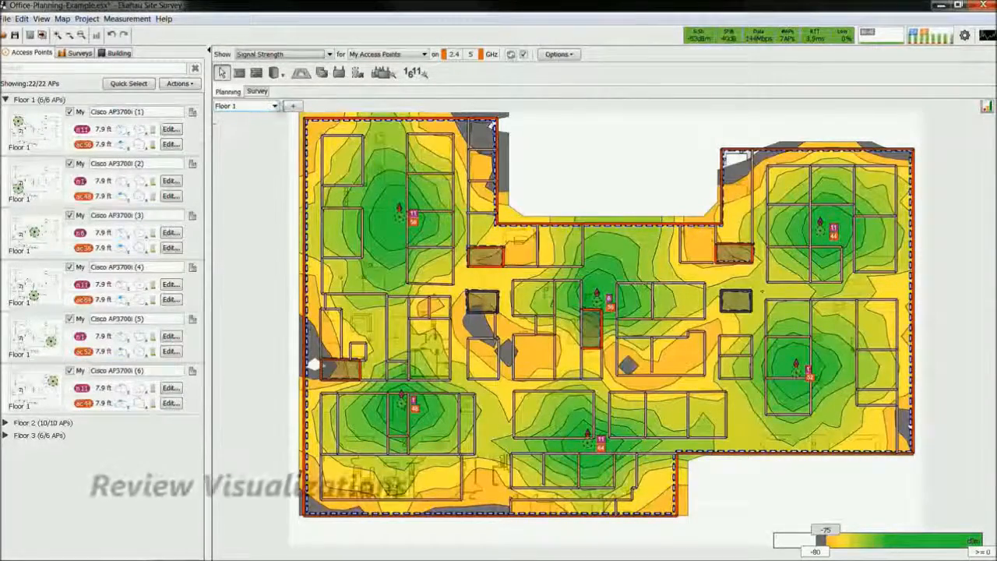
# Examine the Network Issues visualization of Floor 1, checking the problem area near the left-centre shaft, and return to Signal Strength
pyautogui.click(329, 55)
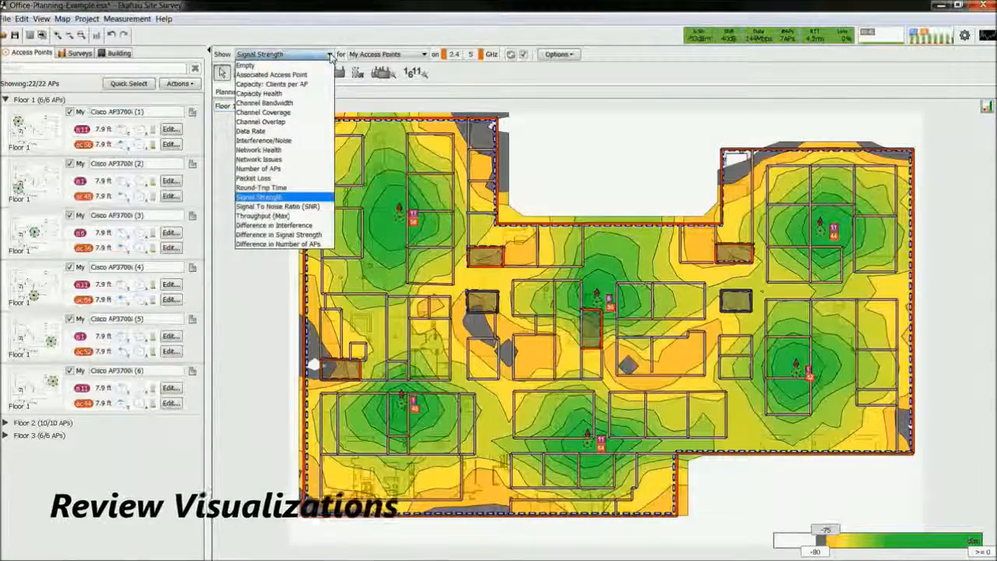
pyautogui.click(282, 160)
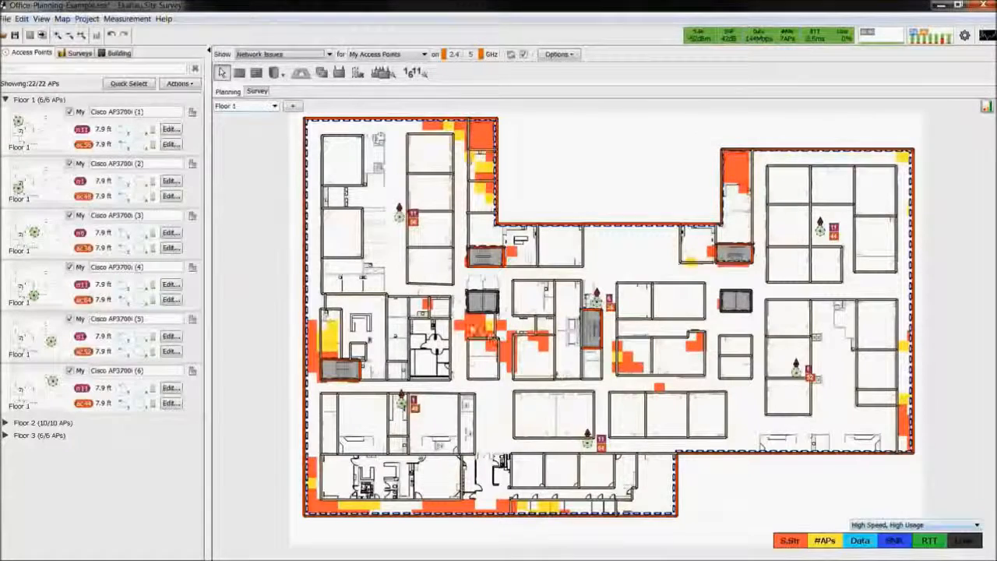
pyautogui.moveTo(471, 331)
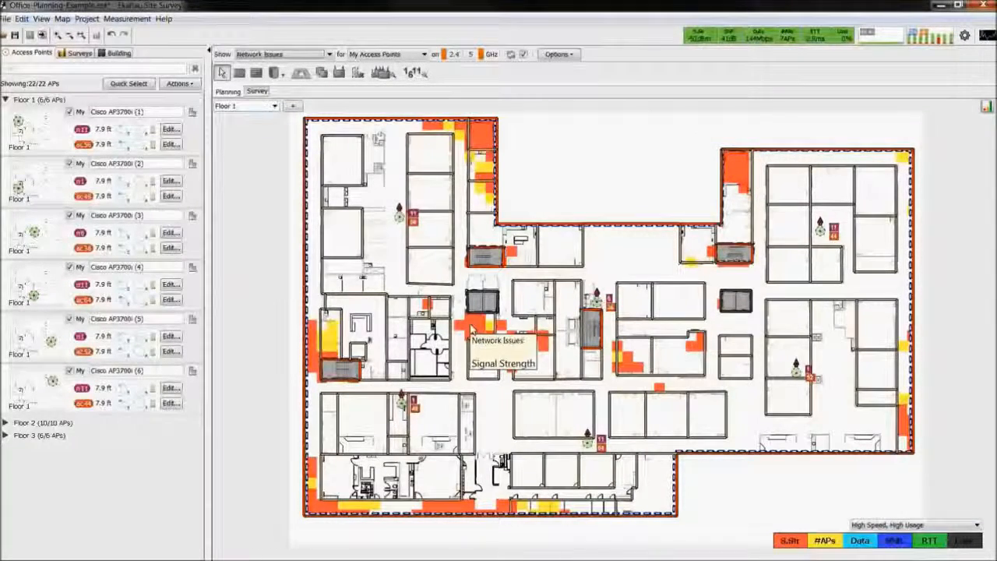
pyautogui.click(328, 54)
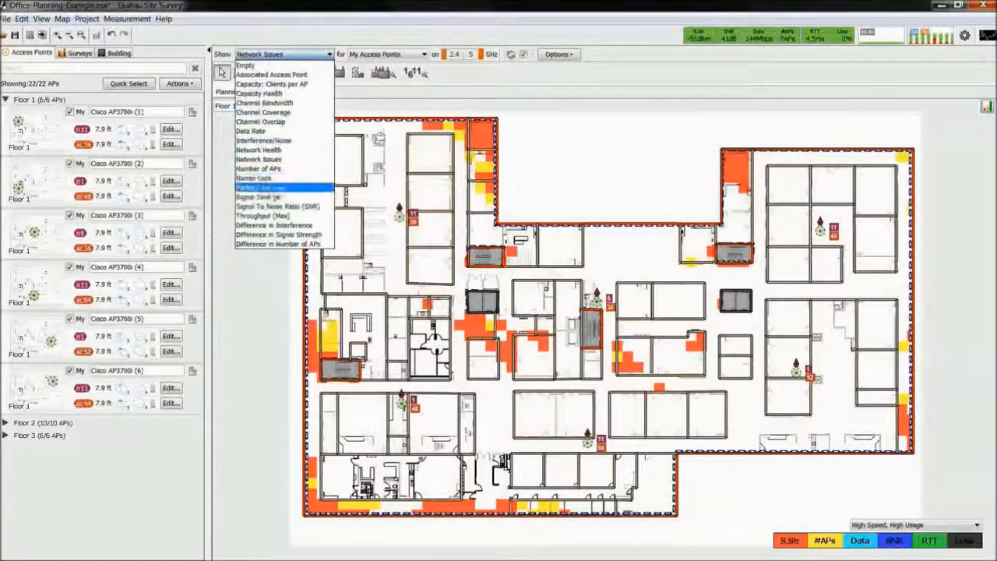
pyautogui.click(278, 187)
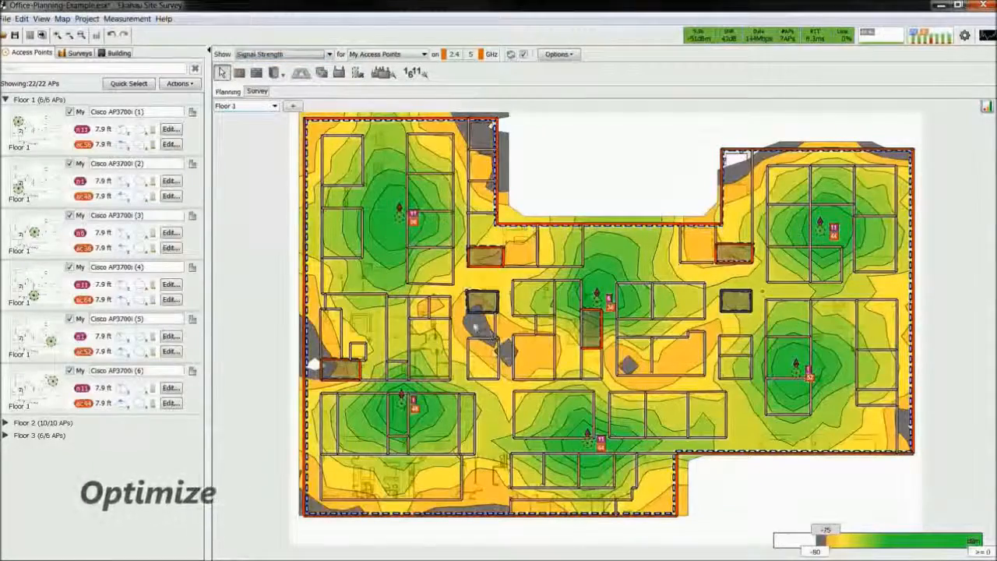
# Place a Generic .11n/ac 4x4:4 Dual Radio access point in the small room below the left-centre shaft on Floor 1
pyautogui.click(338, 74)
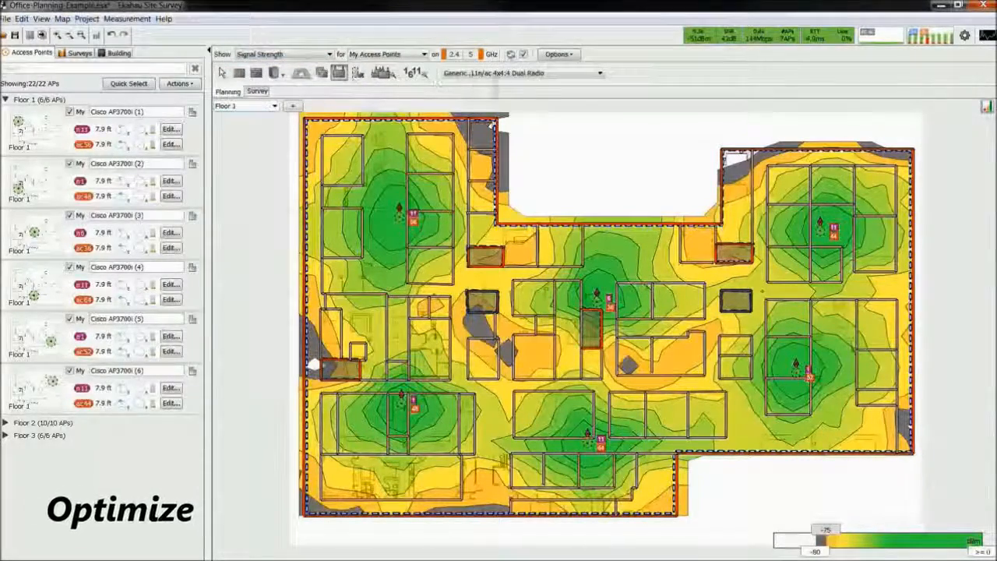
pyautogui.click(580, 74)
pyautogui.moveTo(599, 92)
pyautogui.mouseDown()
pyautogui.moveTo(599, 146)
pyautogui.moveTo(601, 84)
pyautogui.mouseUp()
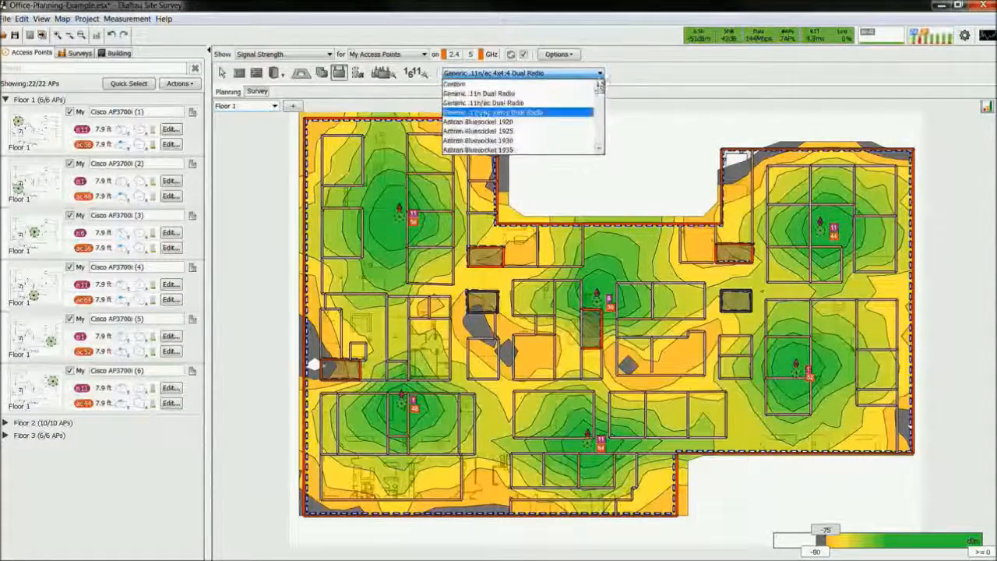
pyautogui.click(601, 74)
pyautogui.click(480, 344)
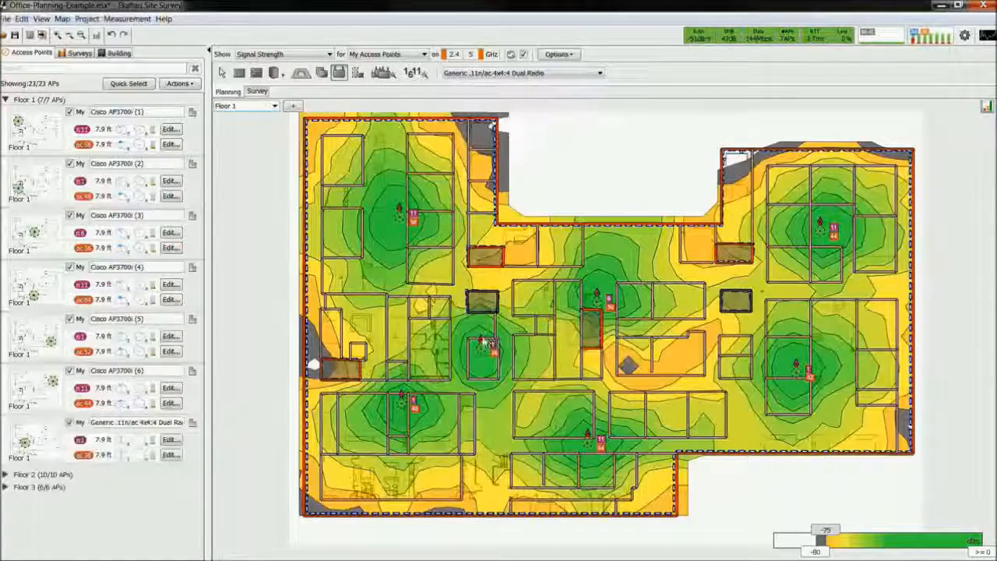
# Examine the Channel Overlap visualization of Floor 1, reading the overlapping channels in the orange area on the west side
pyautogui.click(329, 54)
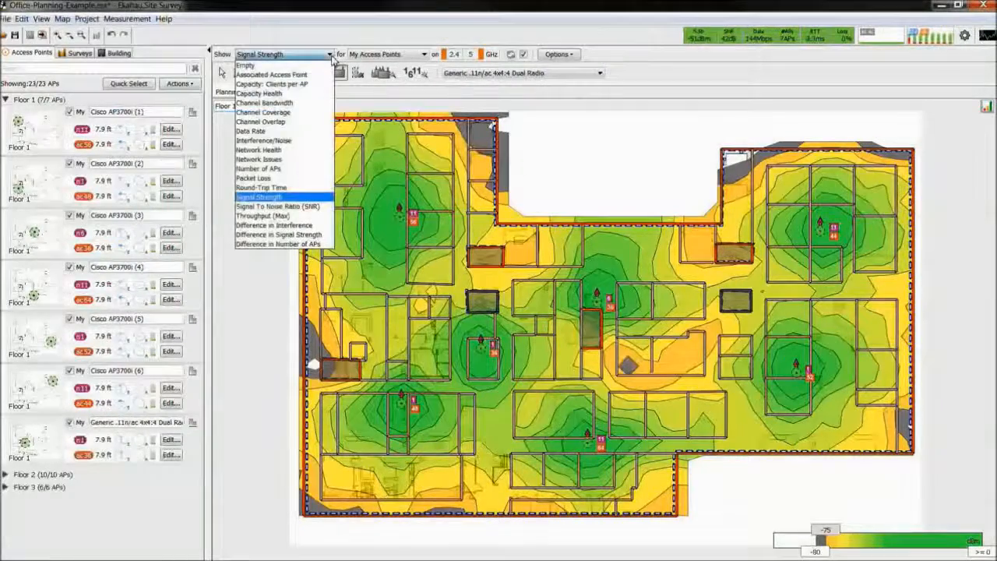
pyautogui.click(288, 124)
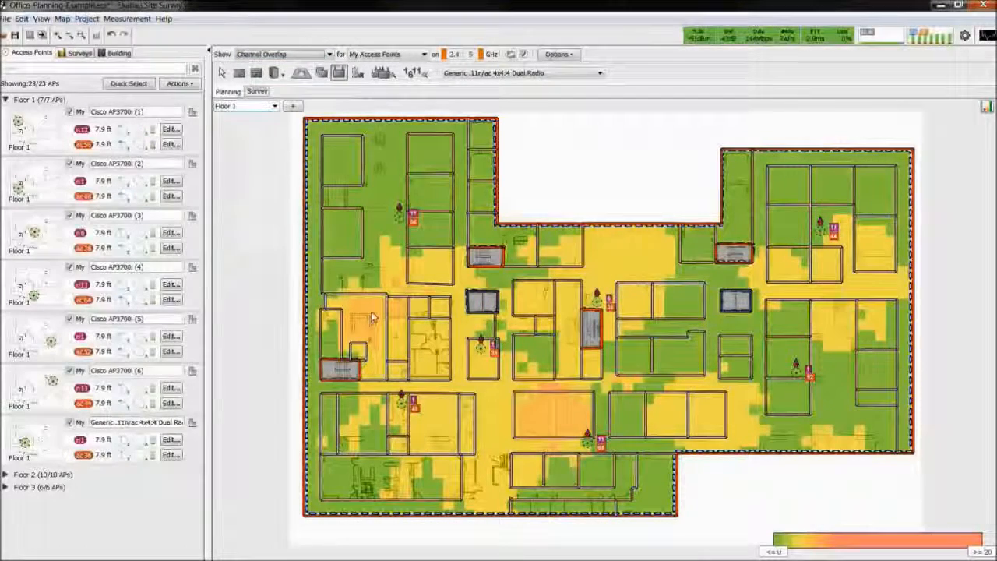
pyautogui.moveTo(371, 318)
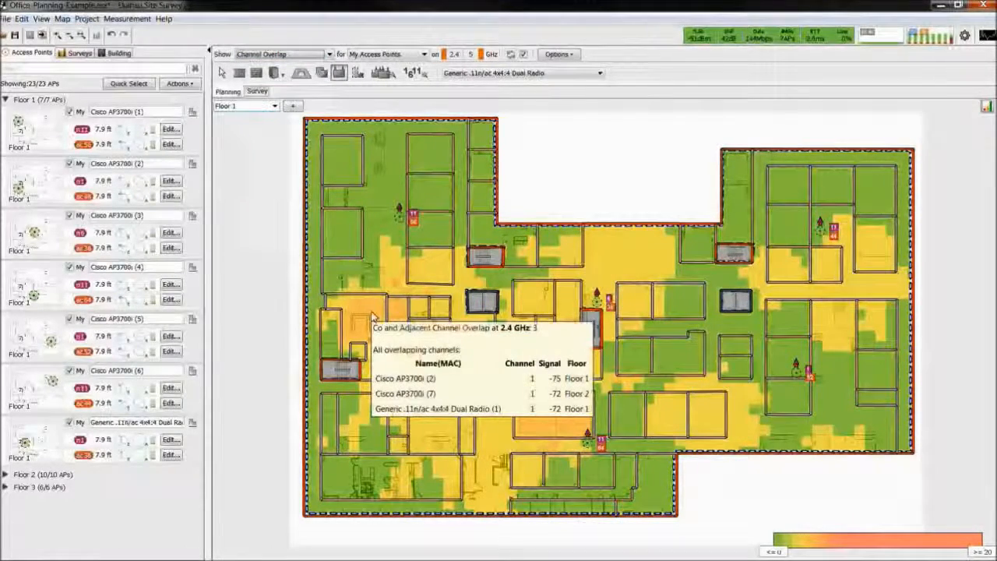
# Set the new Generic access point's 2.4 GHz radio to channel 6 and review that radio's power and antenna settings
pyautogui.click(222, 72)
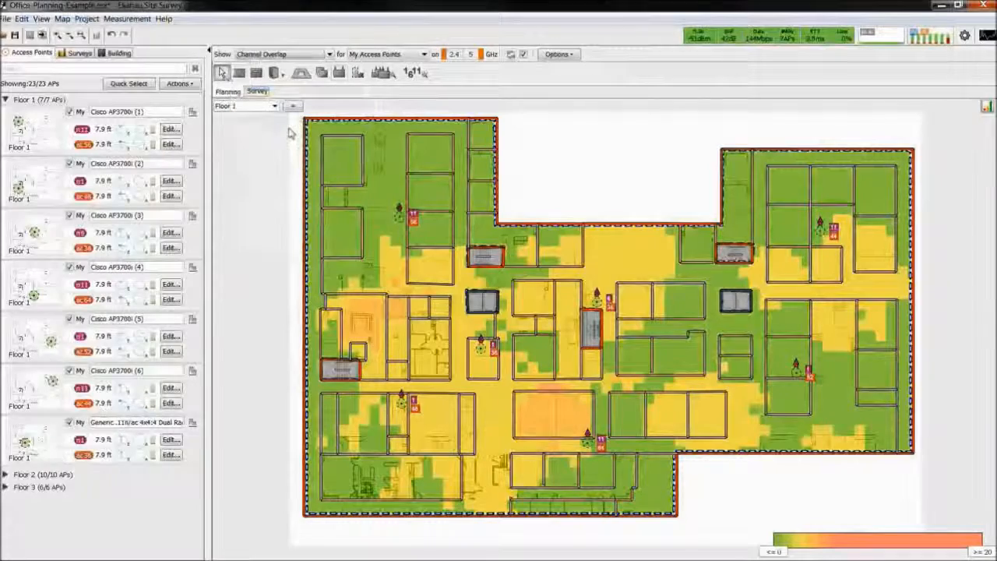
pyautogui.click(481, 347)
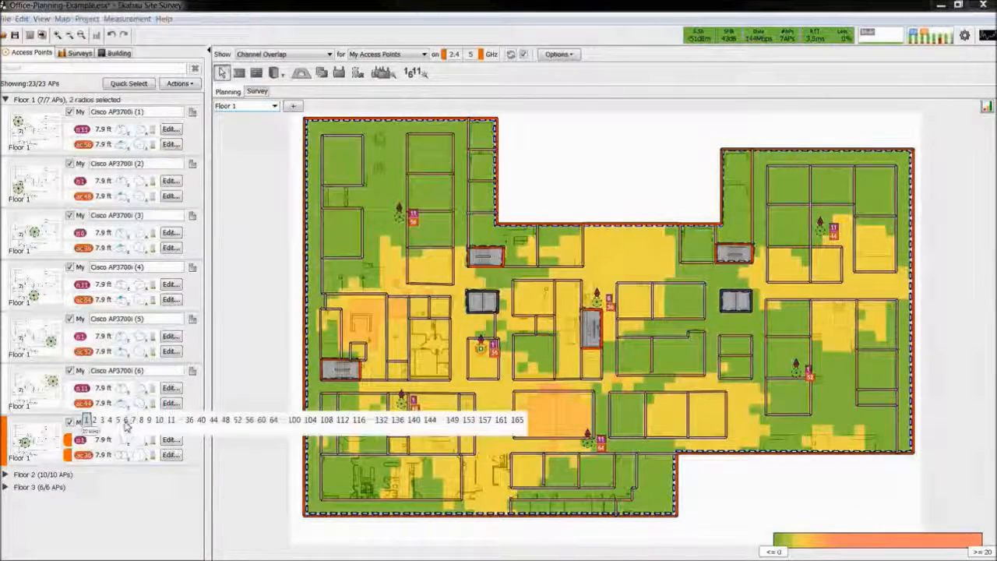
pyautogui.click(124, 426)
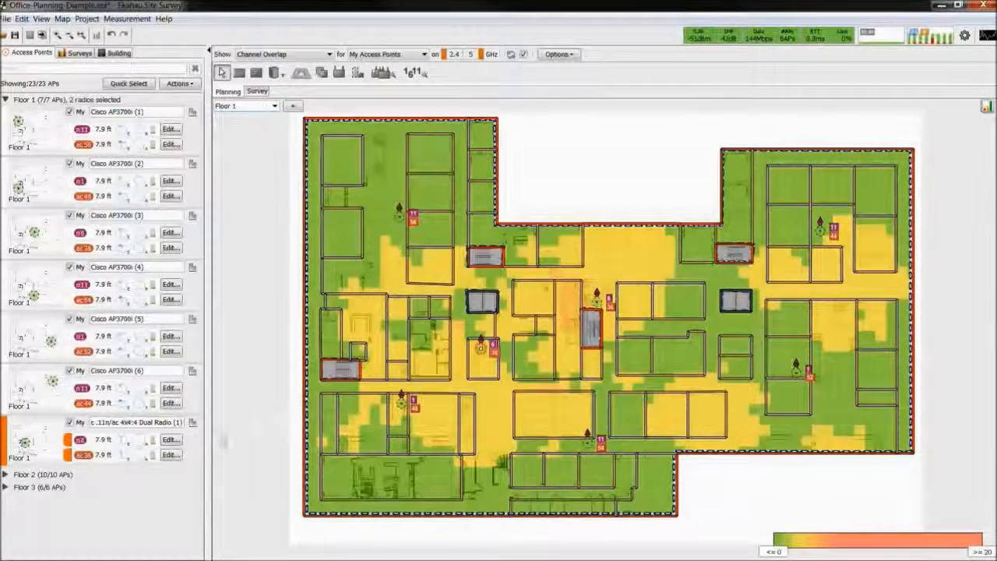
pyautogui.click(169, 439)
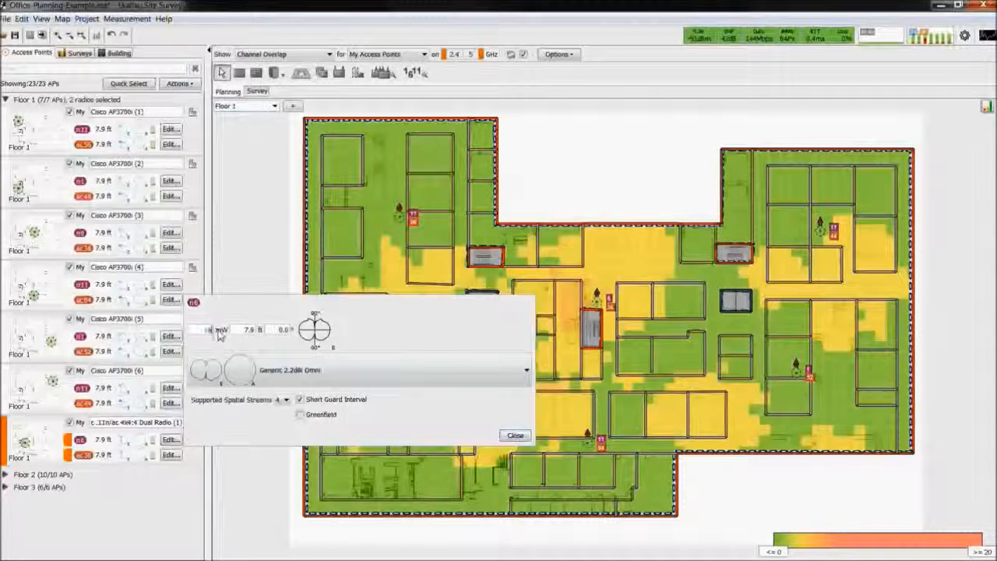
pyautogui.click(515, 435)
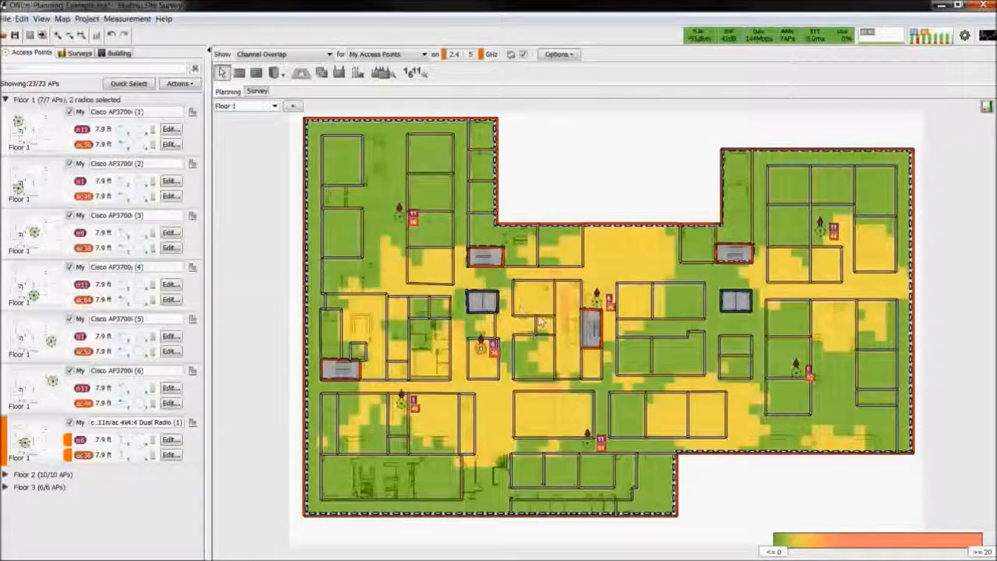
# Examine the Network Issues, Capacity Health and Capacity: Clients per AP visualizations of Floor 1
pyautogui.click(321, 53)
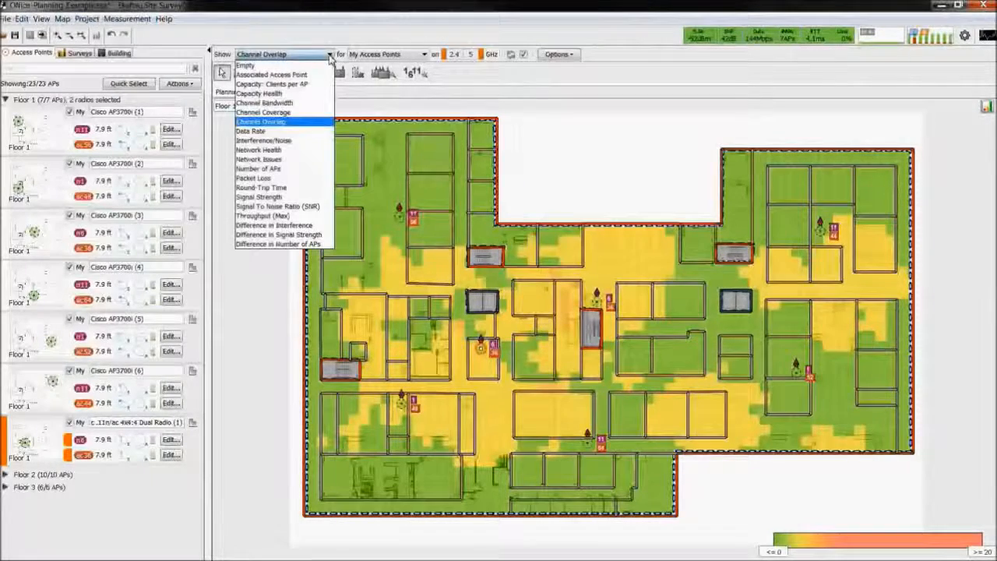
pyautogui.click(278, 161)
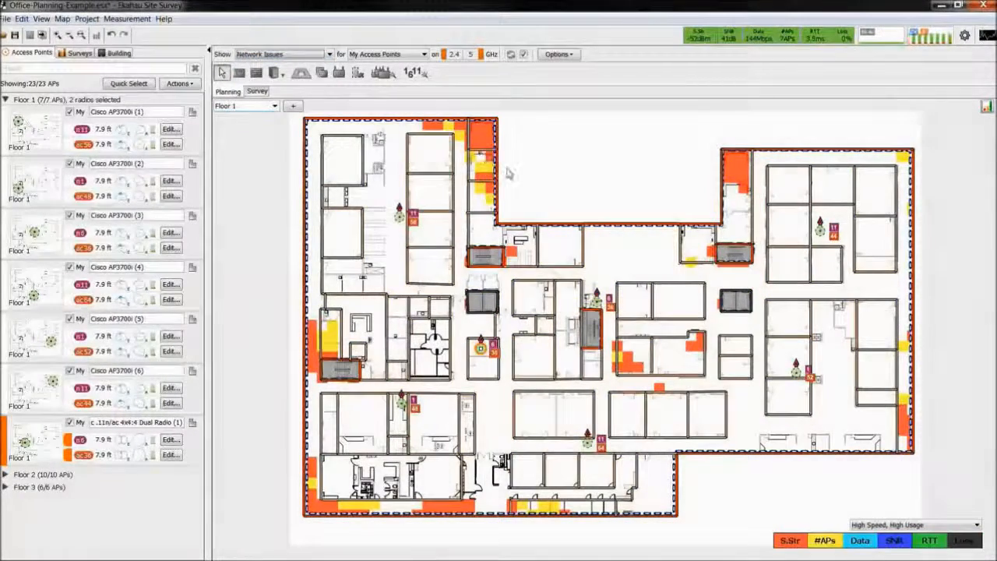
pyautogui.click(328, 55)
pyautogui.click(264, 93)
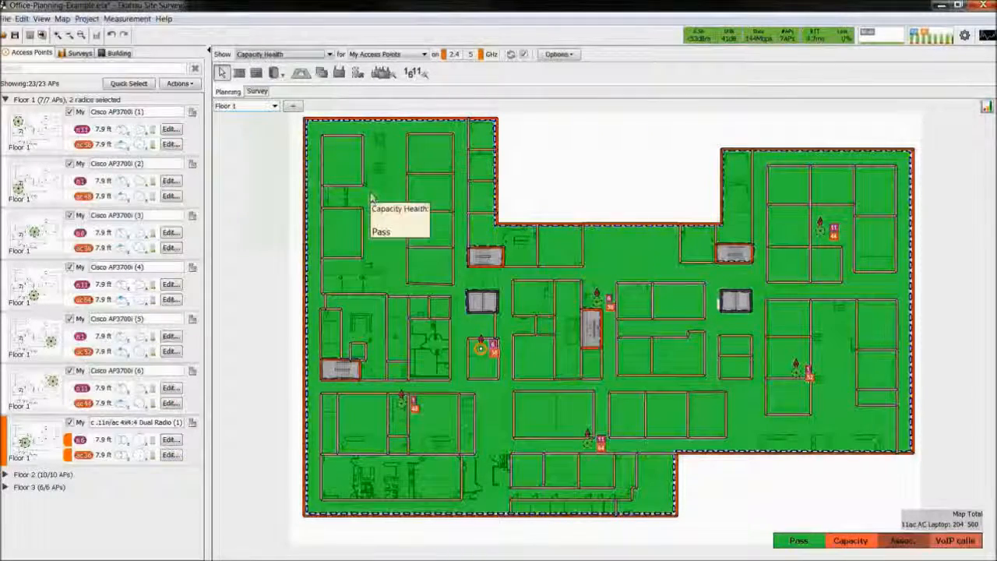
pyautogui.click(329, 56)
pyautogui.click(272, 102)
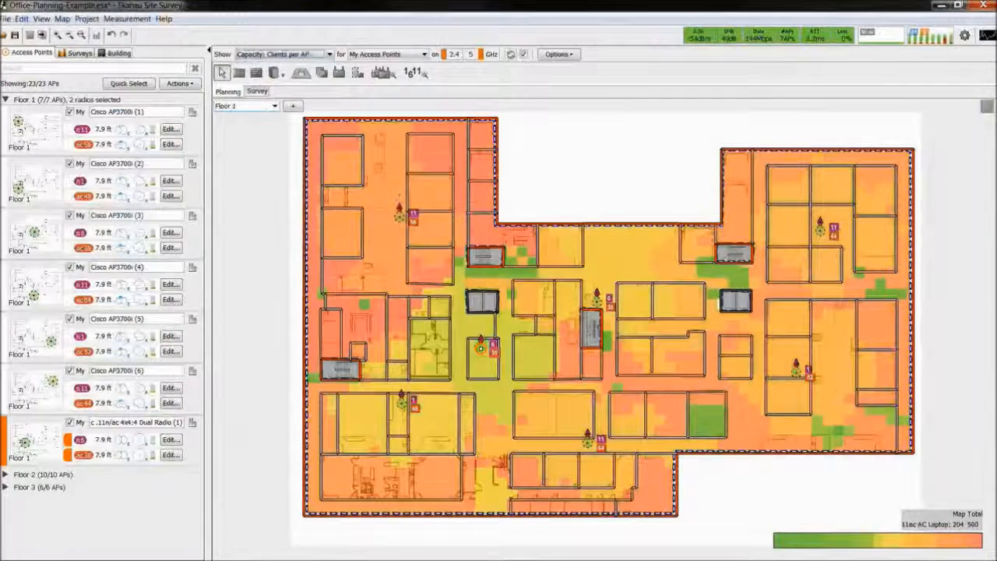
pyautogui.moveTo(477, 198)
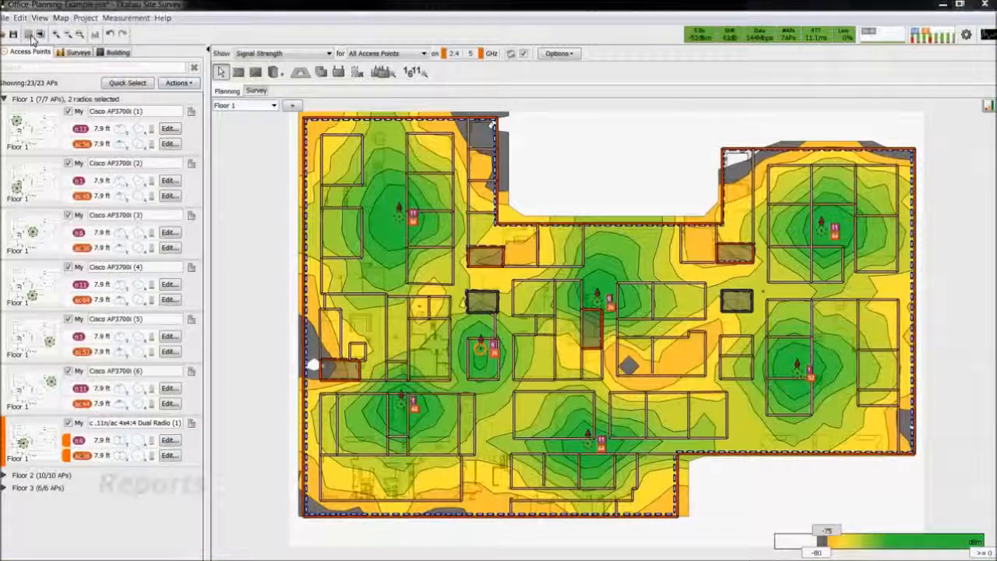
# Start a Wi-Fi Network Report and choose a cover image file for it
pyautogui.click(31, 36)
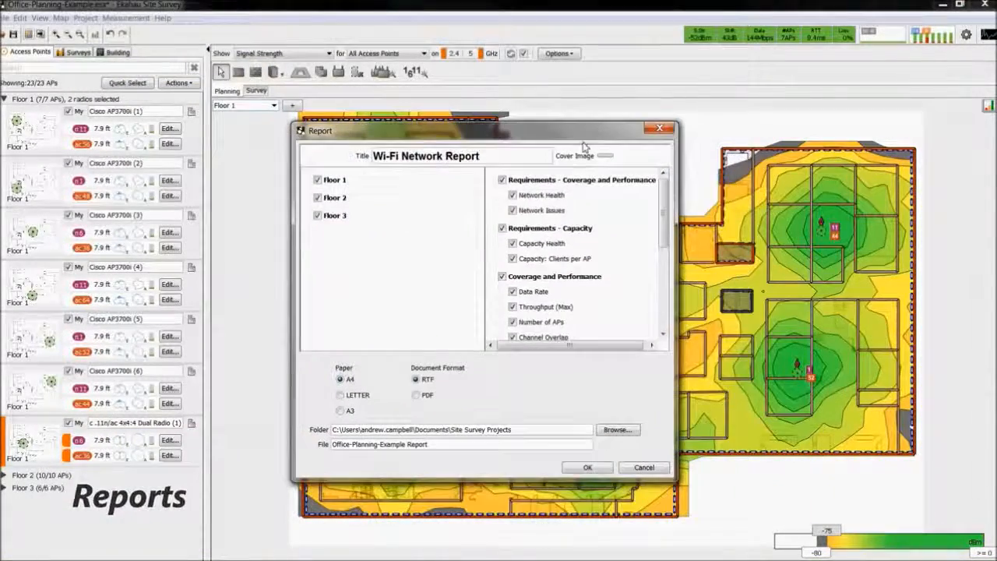
pyautogui.click(605, 155)
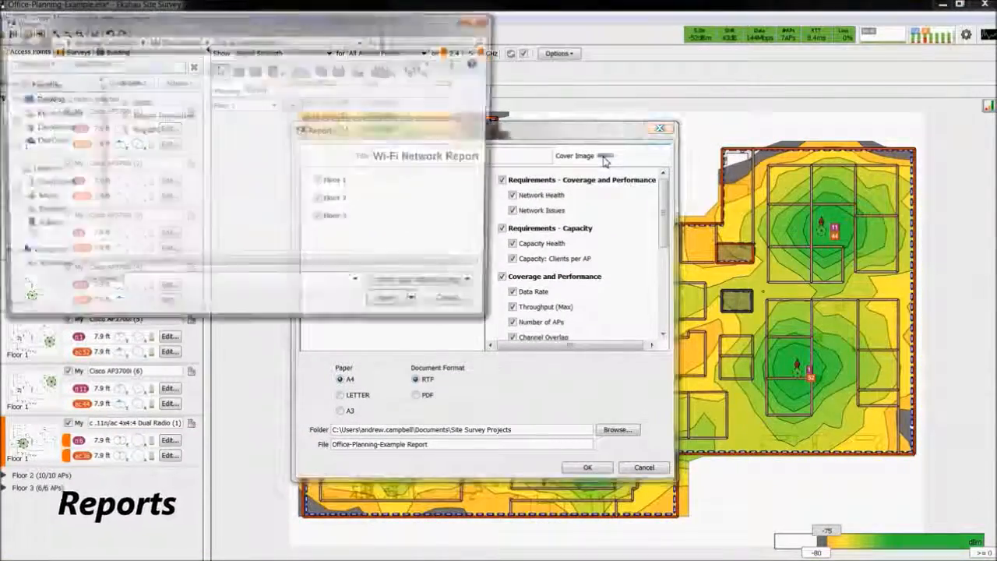
pyautogui.doubleClick(214, 111)
pyautogui.doubleClick(173, 125)
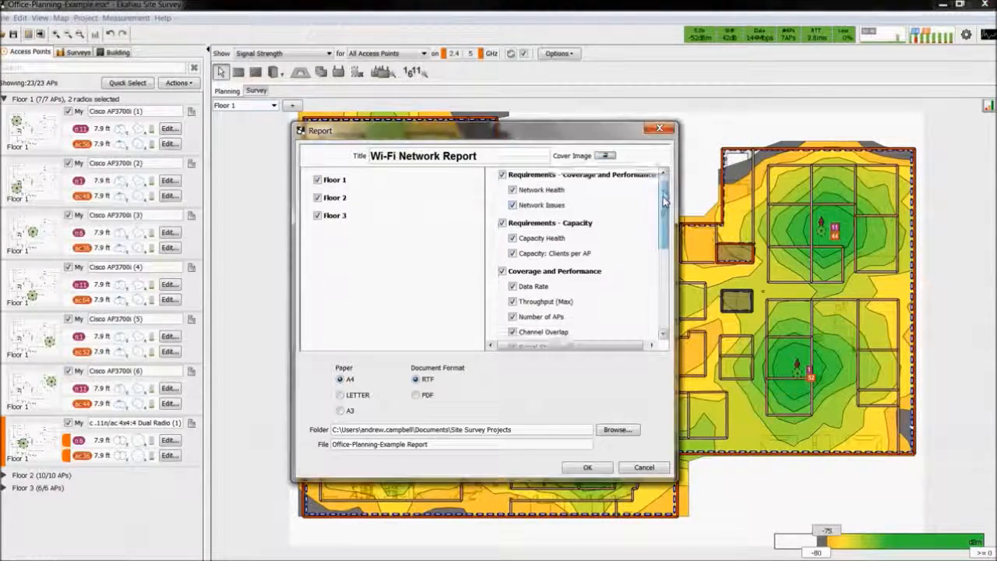
# Review the report's content options, name the file Office-Planning-Example Report Demo and generate the report
pyautogui.scroll(-5, 658, 262)
pyautogui.scroll(-2, 658, 262)
pyautogui.scroll(10, 607, 259)
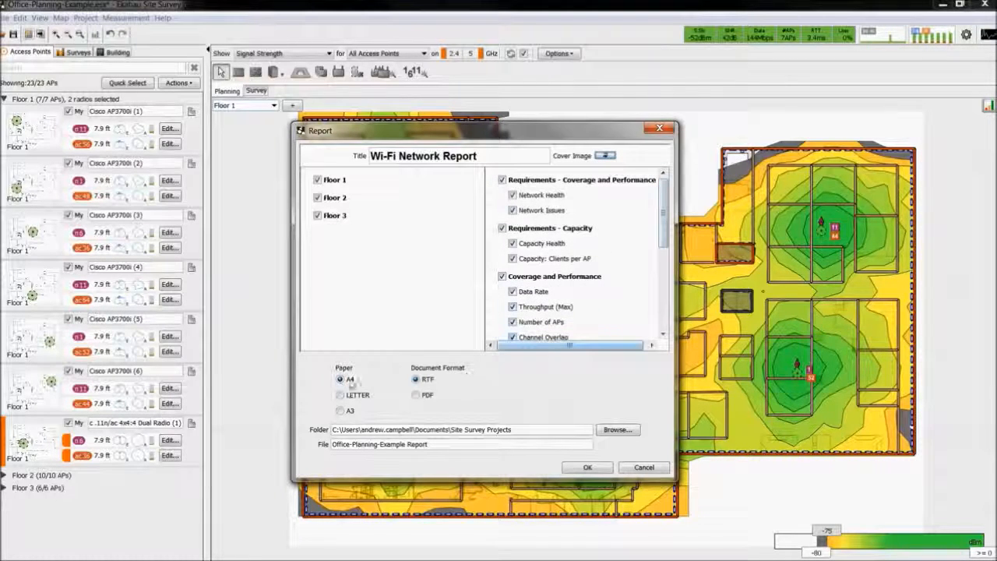
pyautogui.click(475, 444)
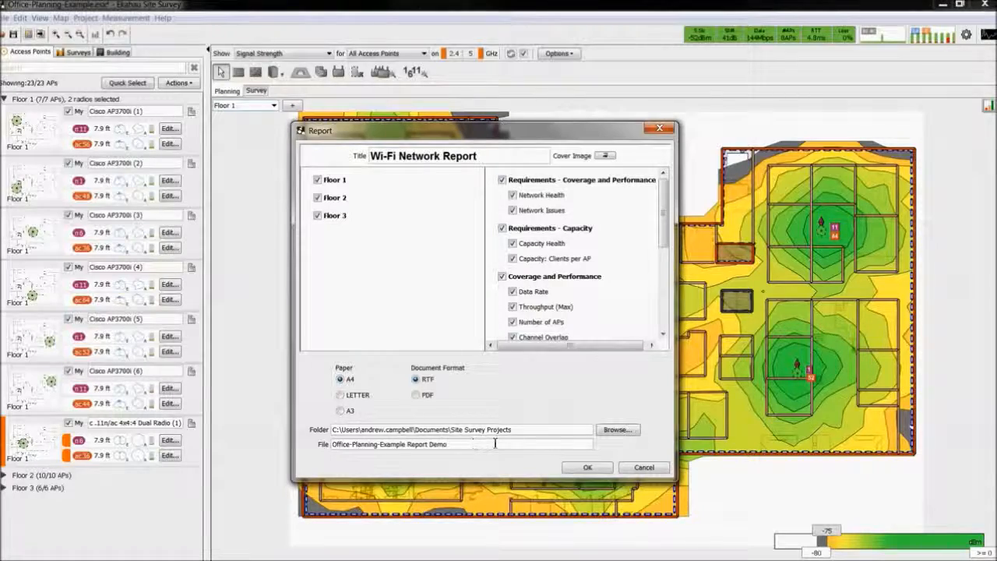
pyautogui.click(585, 467)
pyautogui.click(493, 302)
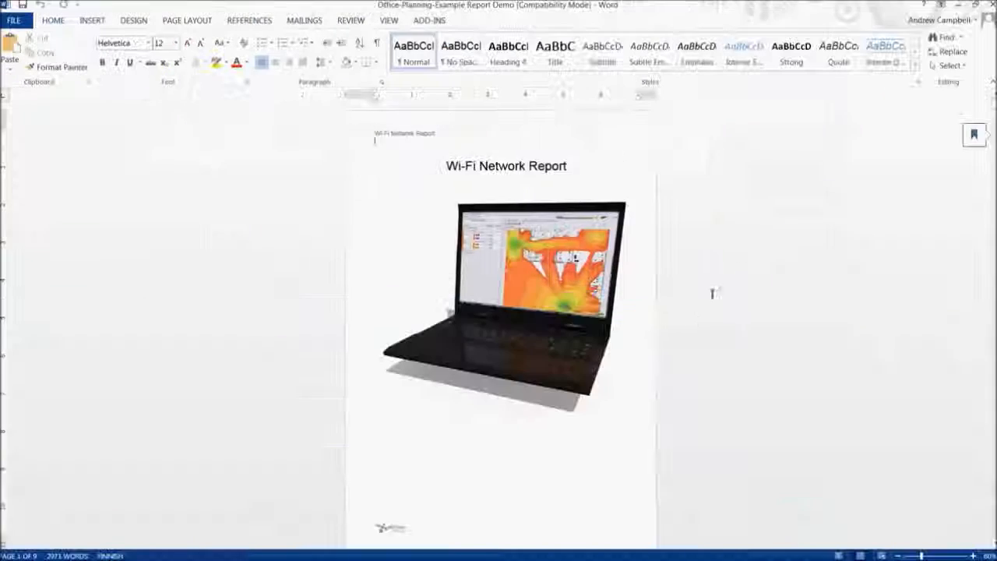
# Look through the Office-Planning-Example Report Demo document in Word, from Floor 1's coverage and capacity requirements to its interference, connectivity and round-trip time sections
pyautogui.scroll(-10, 660, 353)
pyautogui.scroll(-10, 663, 357)
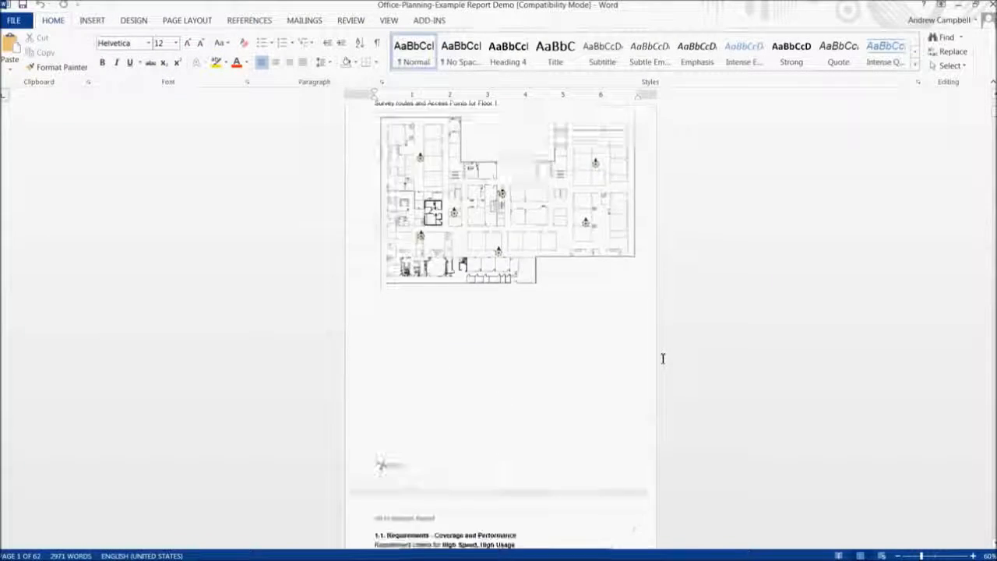
pyautogui.scroll(-2, 656, 360)
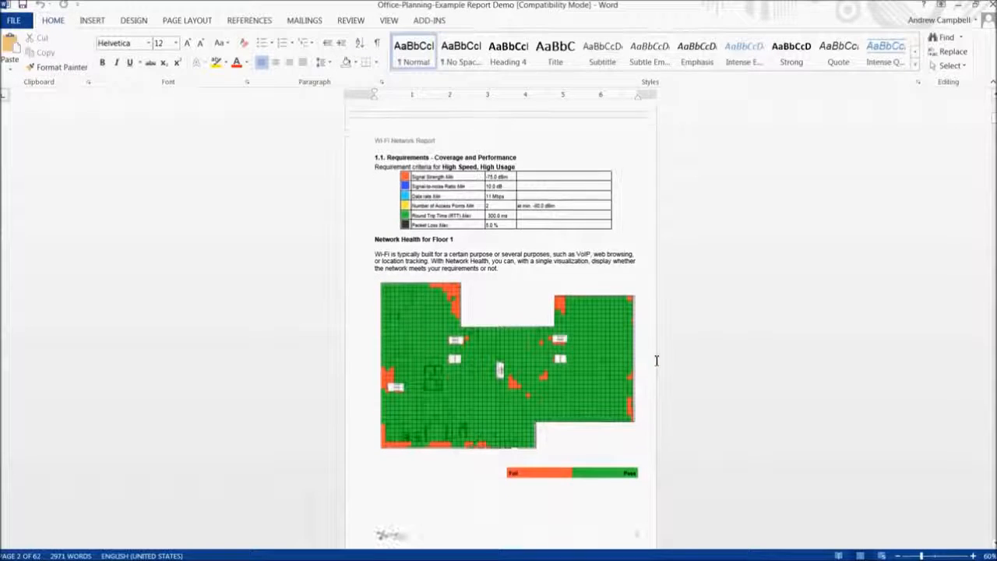
pyautogui.scroll(-13, 656, 360)
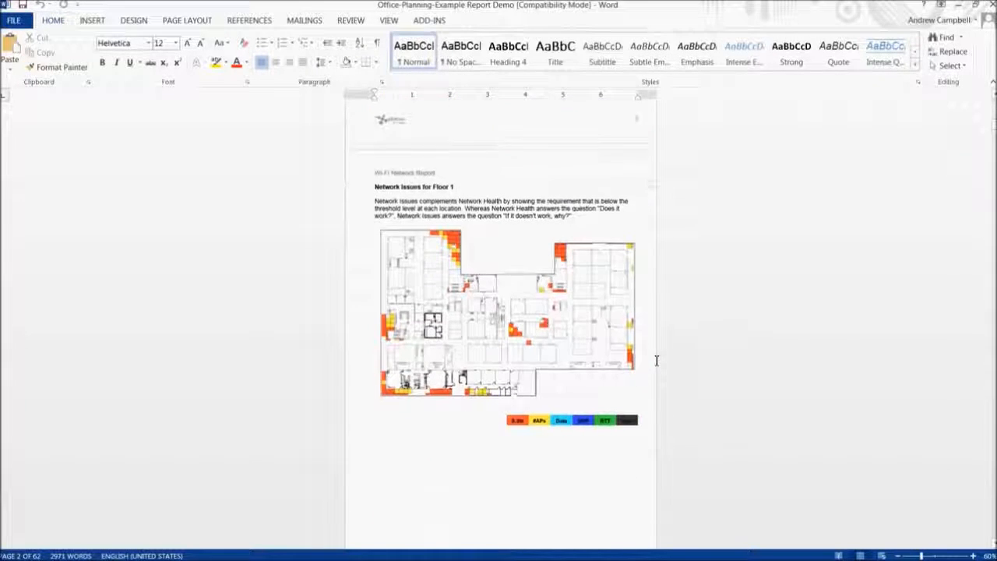
pyautogui.scroll(-18, 674, 361)
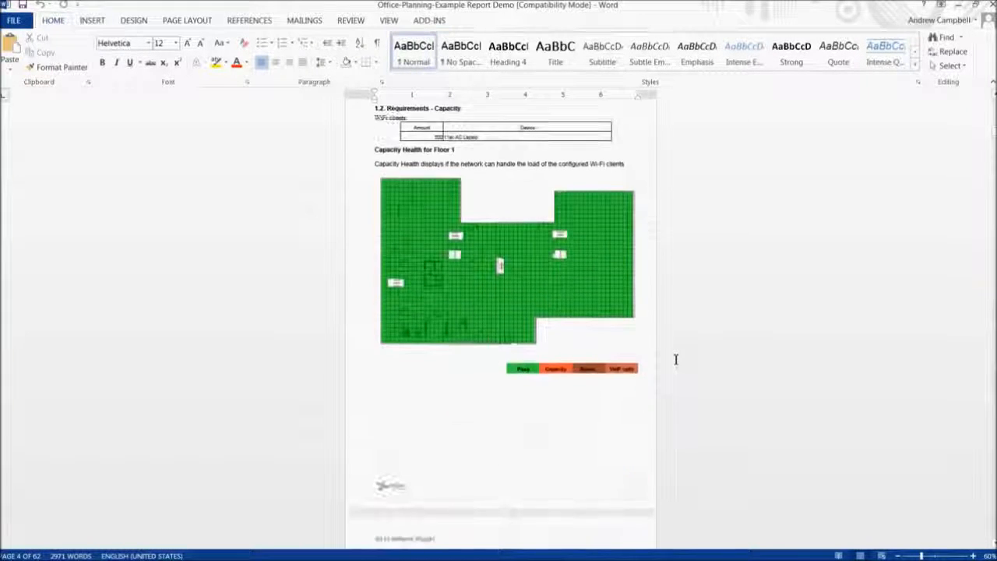
pyautogui.scroll(-7, 675, 359)
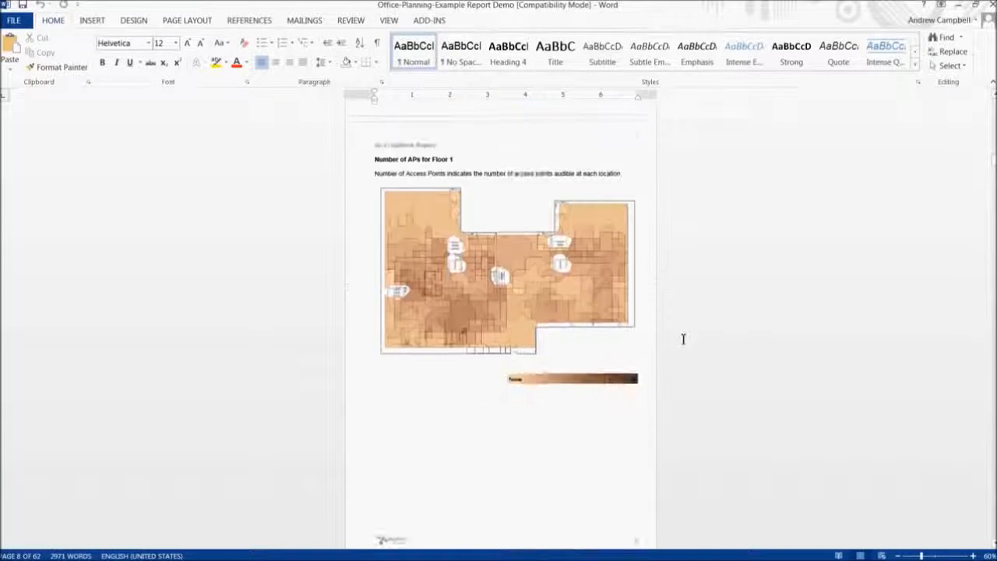
pyautogui.scroll(-2, 685, 335)
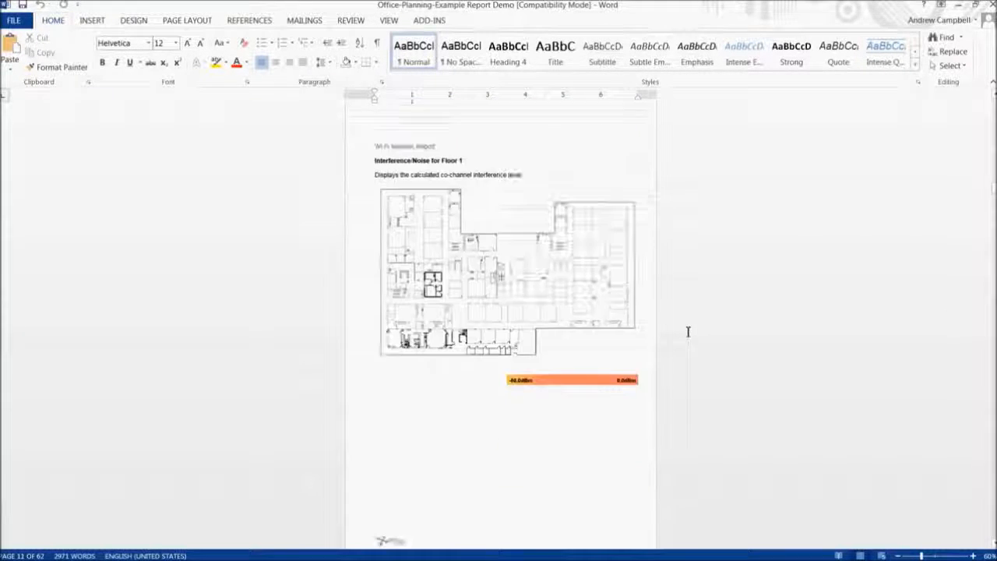
pyautogui.scroll(-10, 690, 330)
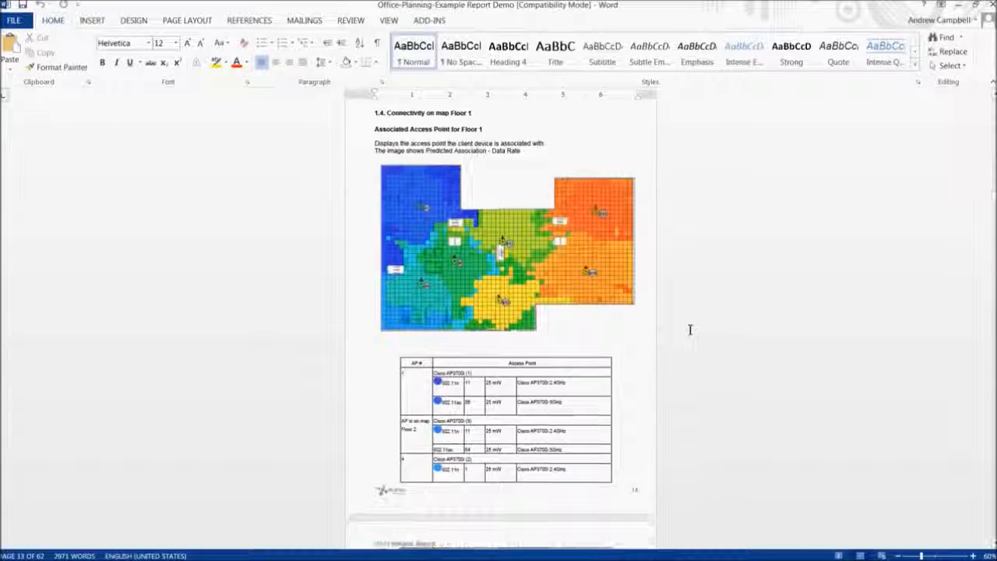
pyautogui.scroll(-5, 690, 330)
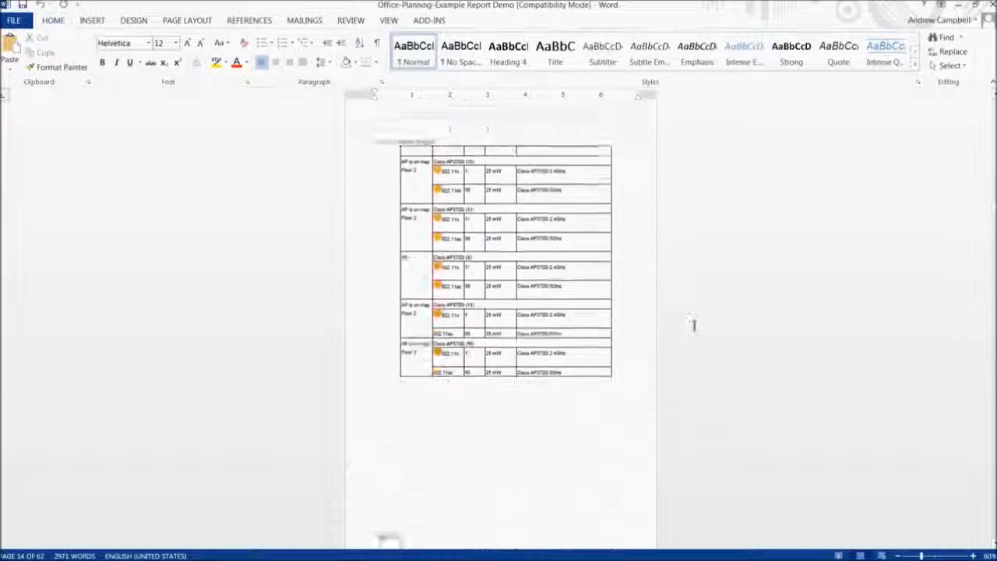
pyautogui.scroll(-15, 694, 325)
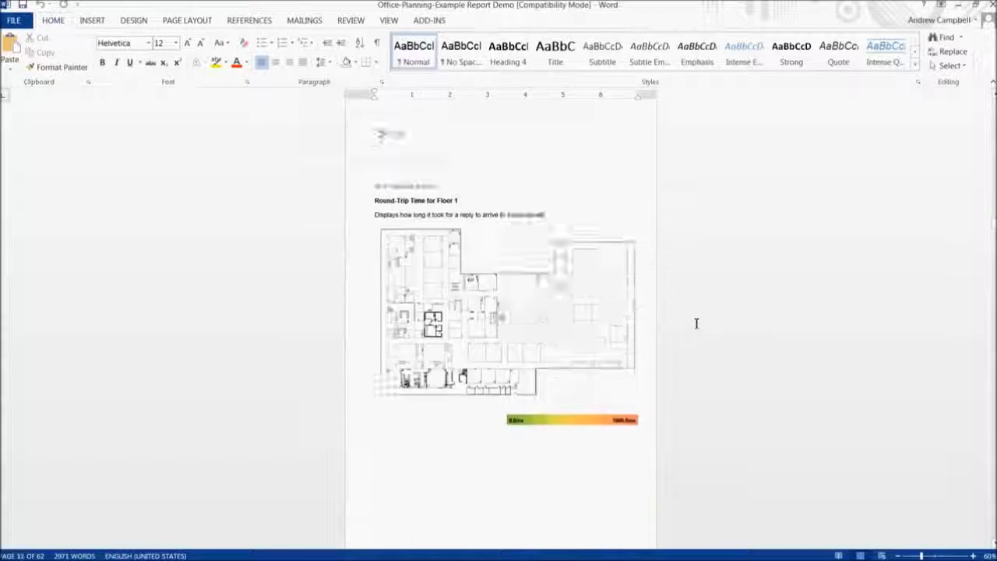
pyautogui.scroll(-15, 696, 323)
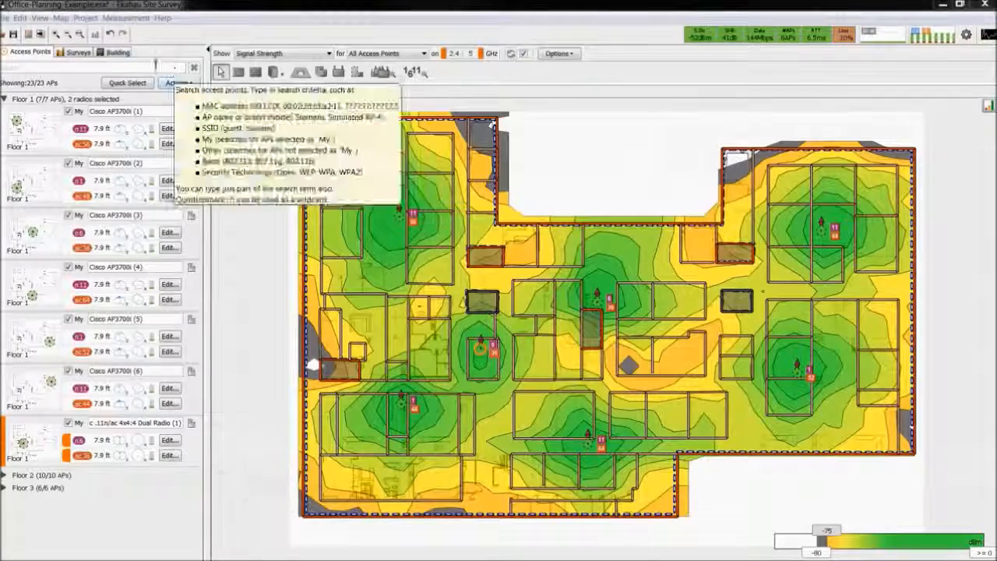
# Start a template-based report in Ekahau Site Survey and read the linked online Report Templates documentation on loop, visualization, requirements and data tags
pyautogui.click(41, 35)
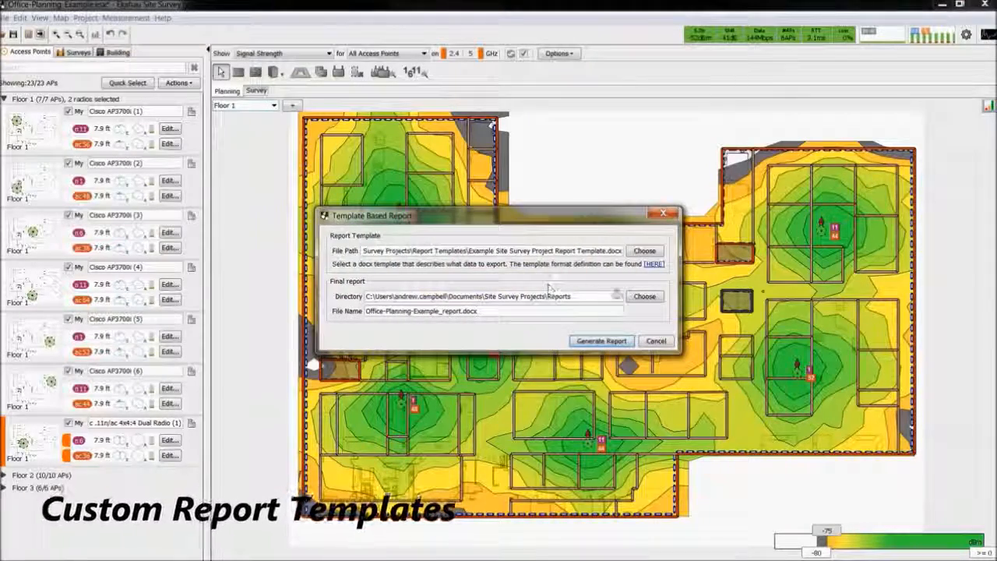
pyautogui.click(652, 265)
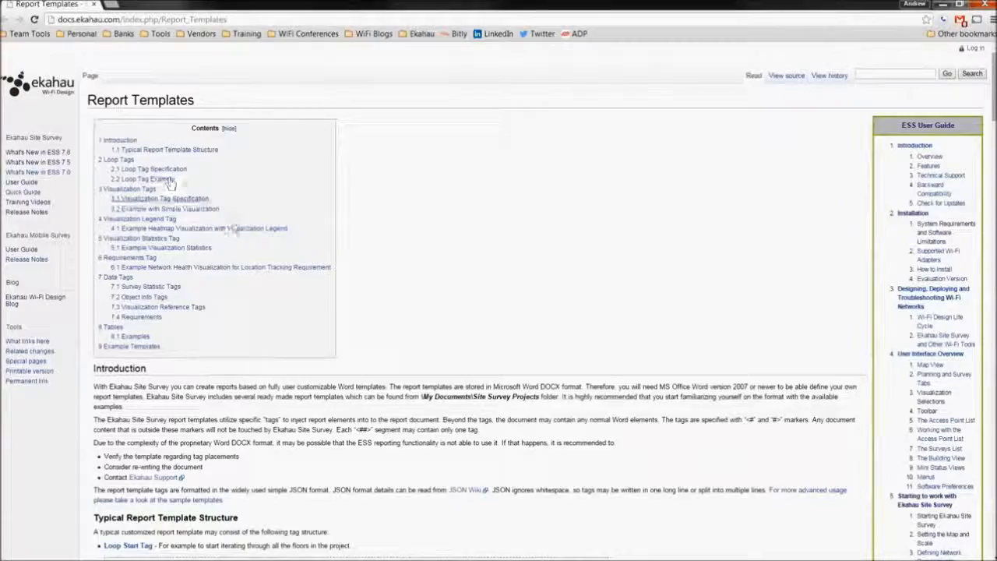
pyautogui.scroll(-5, 528, 249)
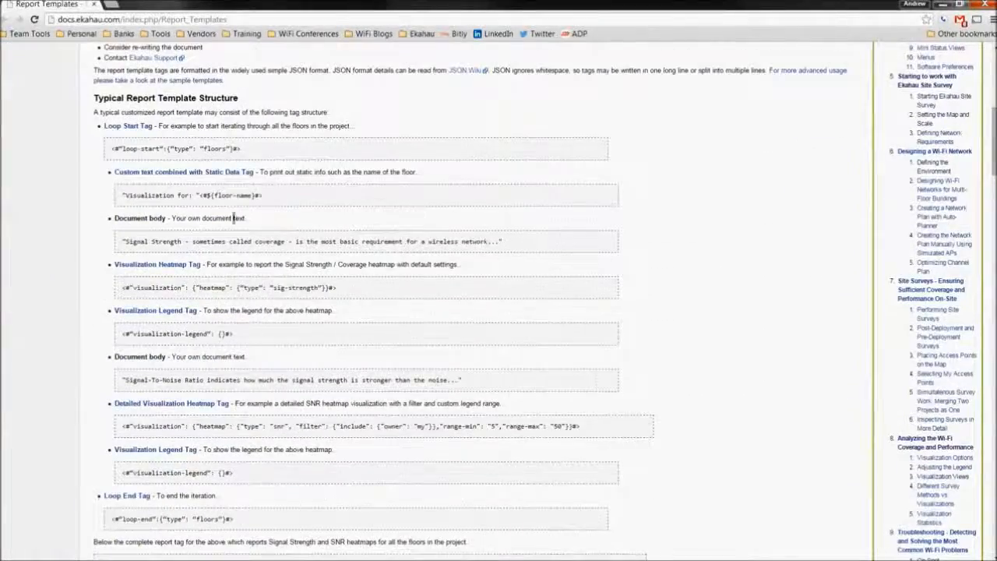
pyautogui.scroll(-6, 526, 358)
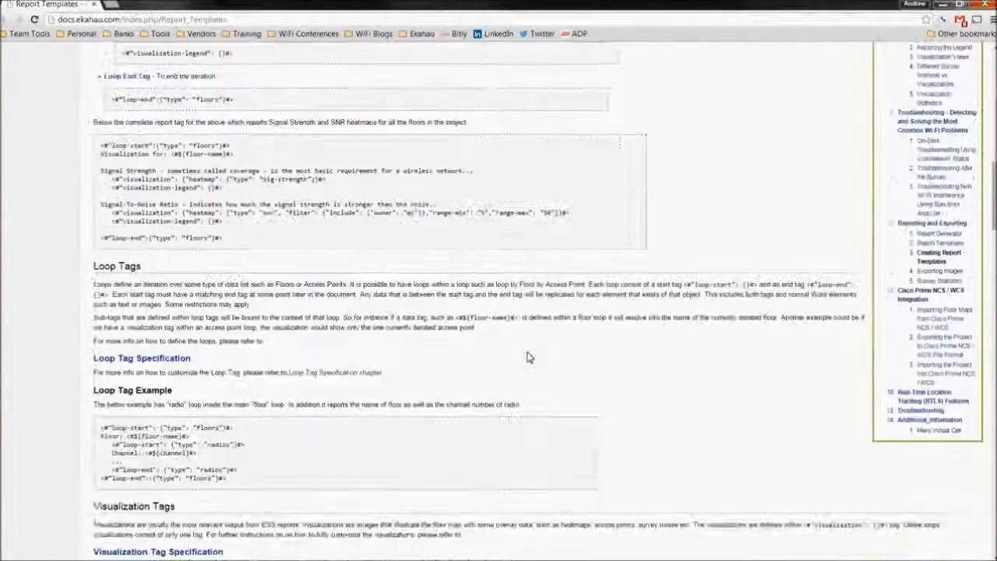
pyautogui.scroll(-7, 527, 356)
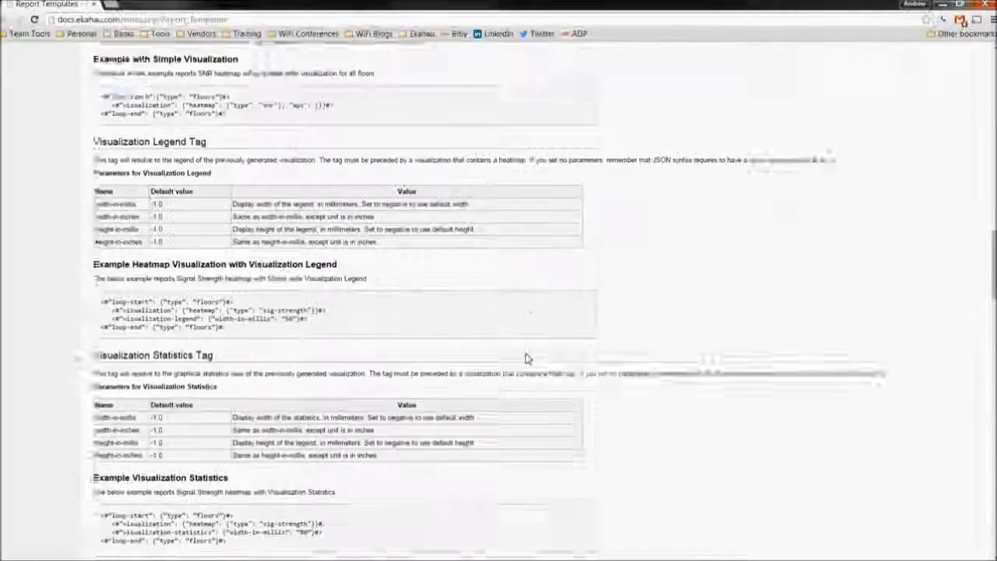
pyautogui.scroll(-9, 527, 358)
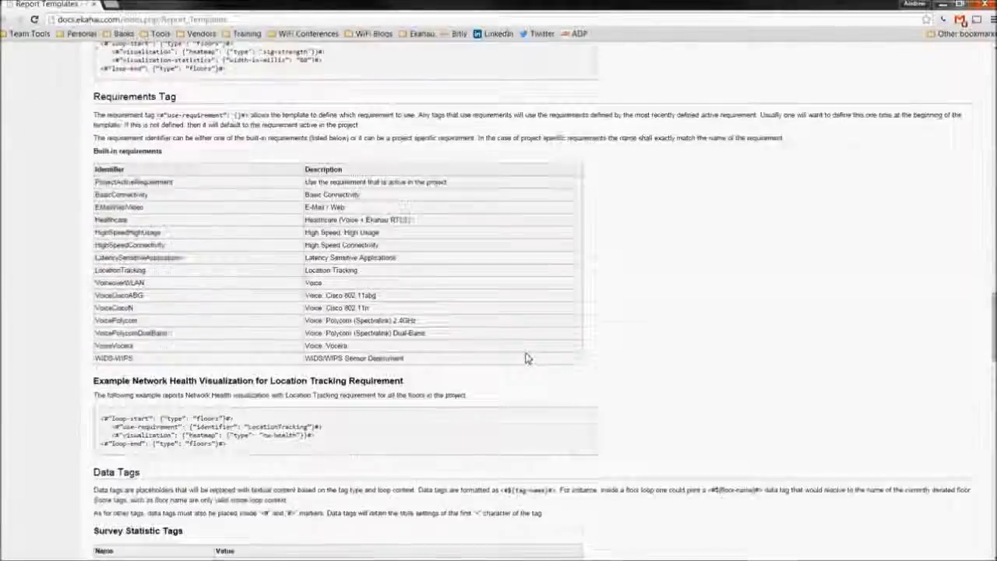
pyautogui.scroll(-6, 527, 358)
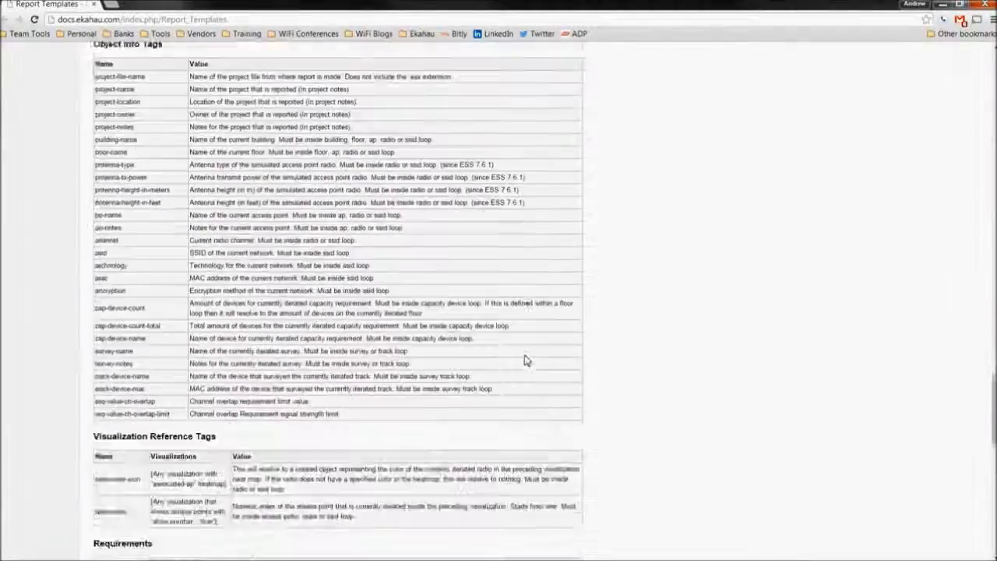
pyautogui.scroll(-10, 527, 361)
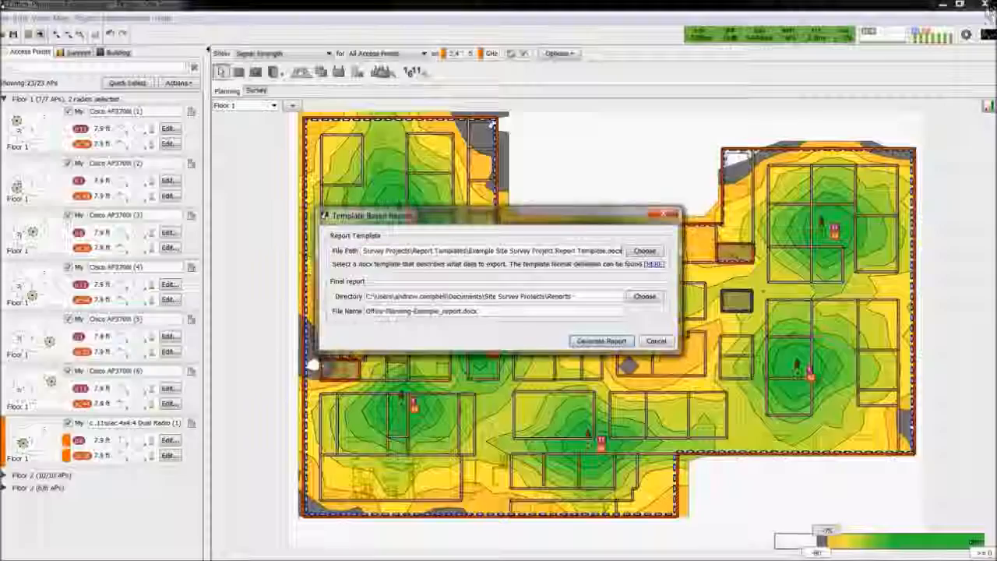
# Set the final report's directory to Site Survey Projects\Report Templates and generate the template-based report
pyautogui.click(645, 299)
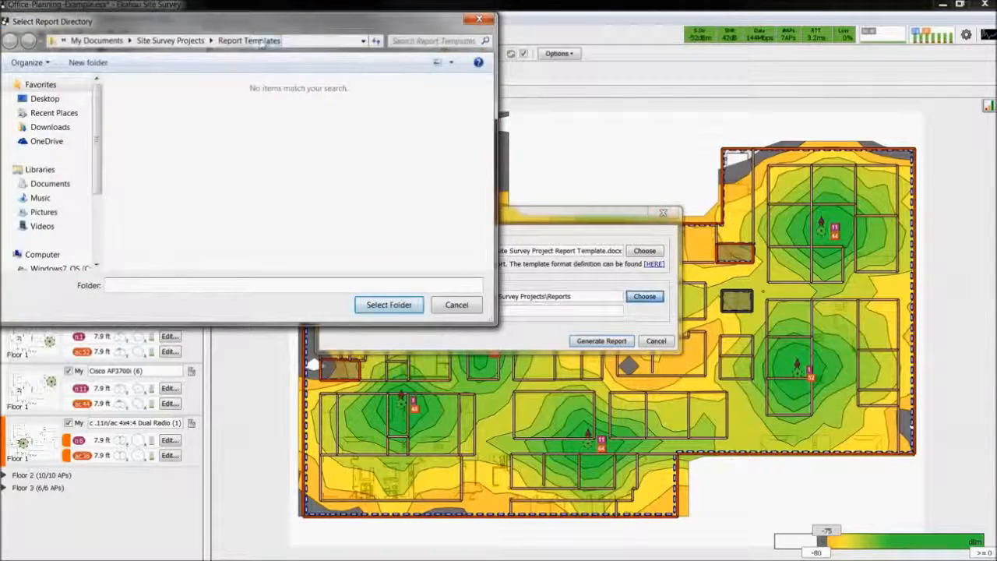
pyautogui.click(170, 40)
pyautogui.doubleClick(160, 117)
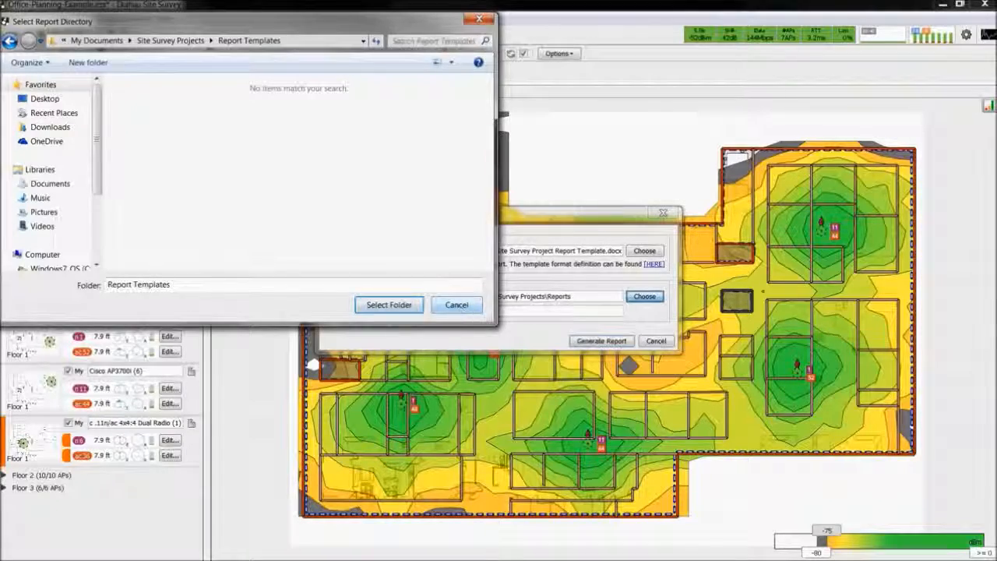
pyautogui.click(390, 305)
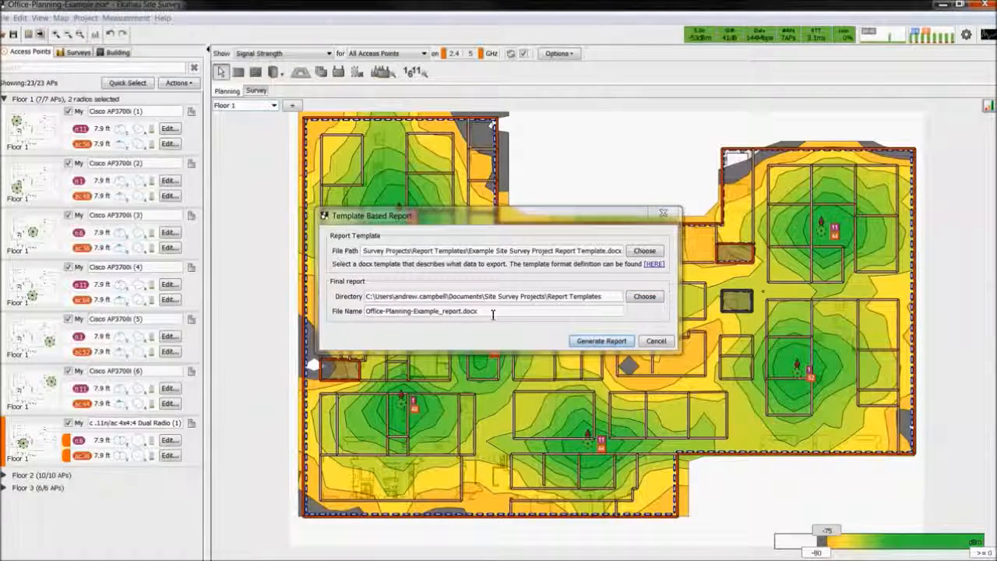
pyautogui.click(612, 341)
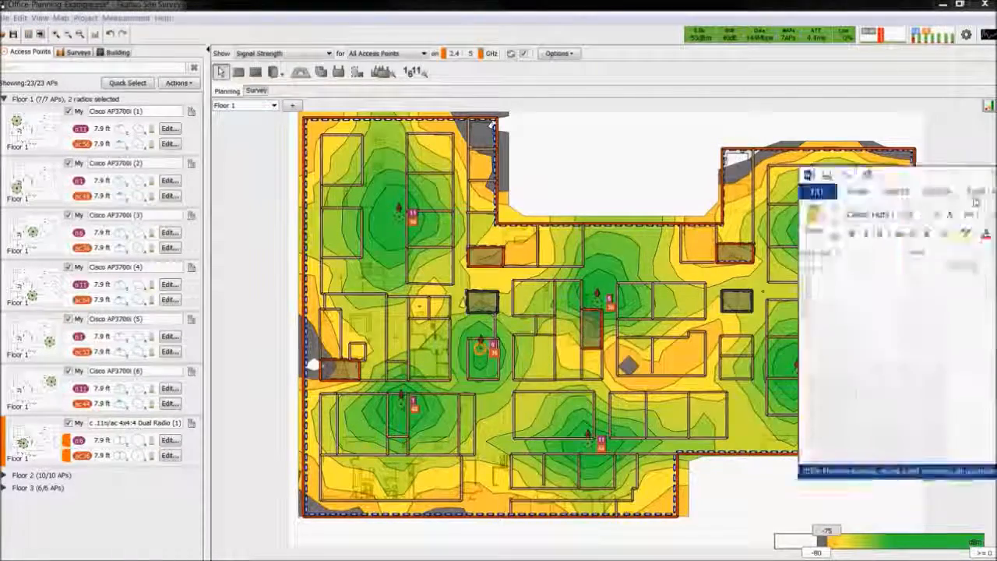
# Examine the Office-Planning-Example_report document's customer requirements, map coverage areas, access point lists, network health and signal strength sections in Word
pyautogui.scroll(-20, 738, 239)
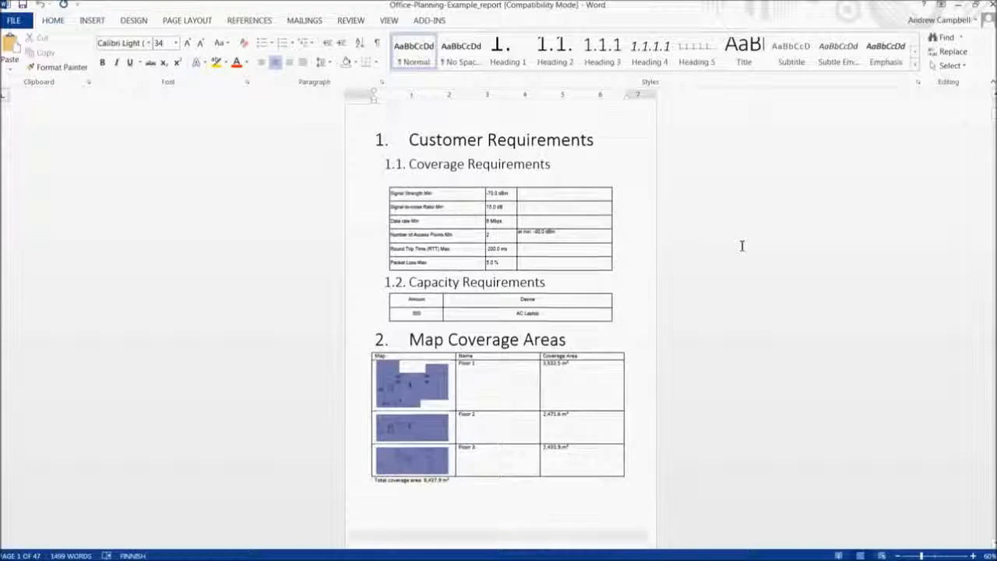
pyautogui.scroll(-15, 742, 246)
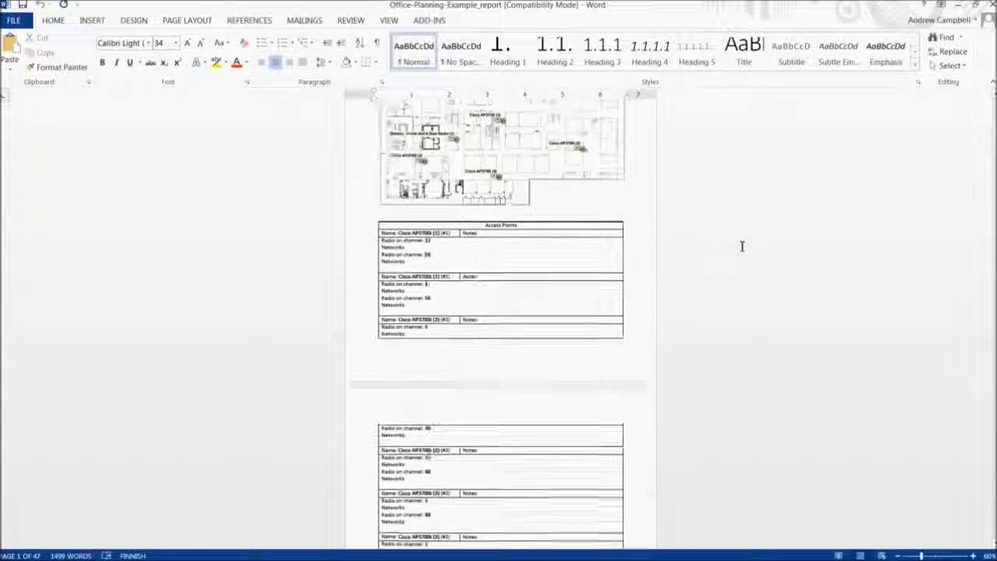
pyautogui.scroll(-15, 741, 247)
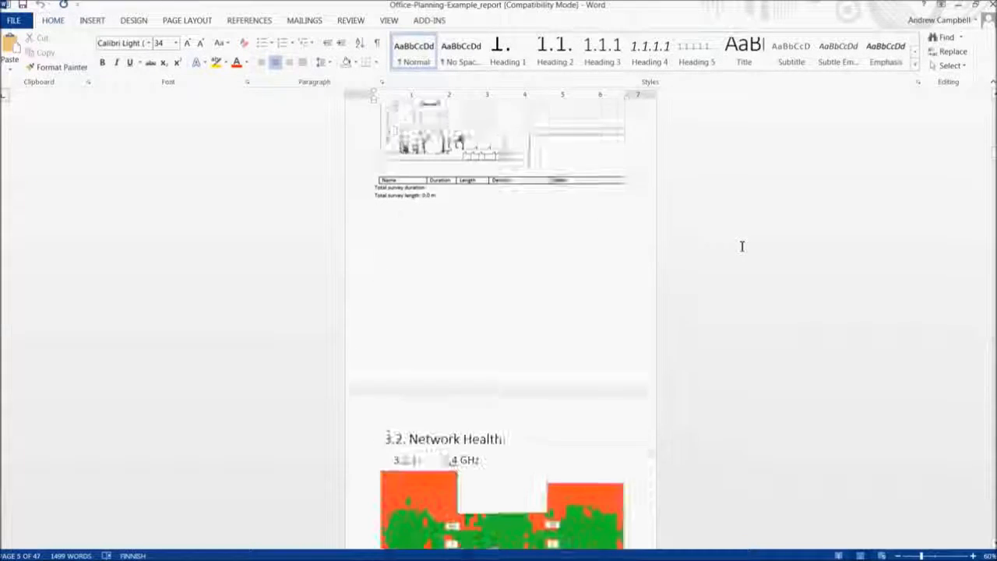
pyautogui.scroll(-20, 741, 246)
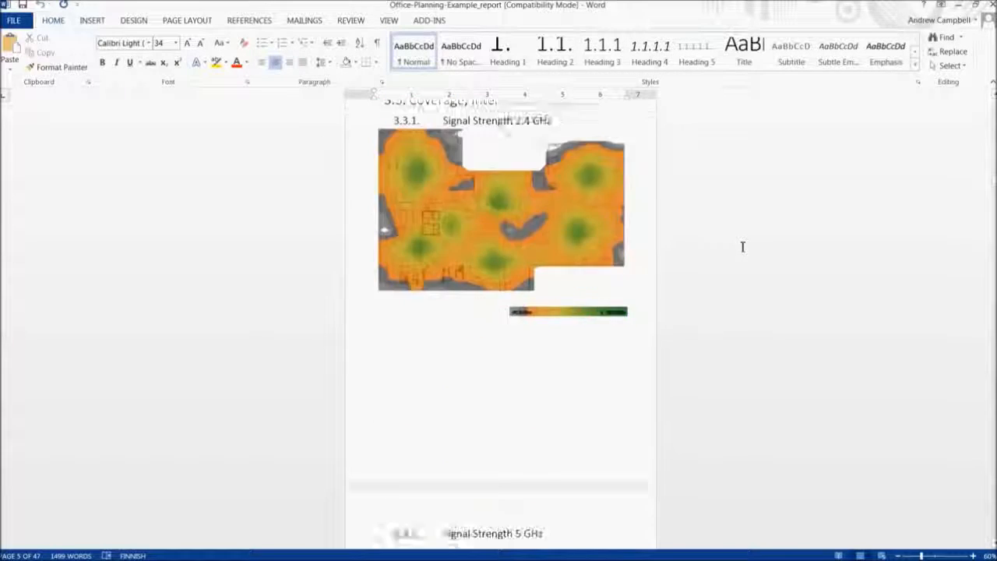
pyautogui.scroll(-15, 755, 243)
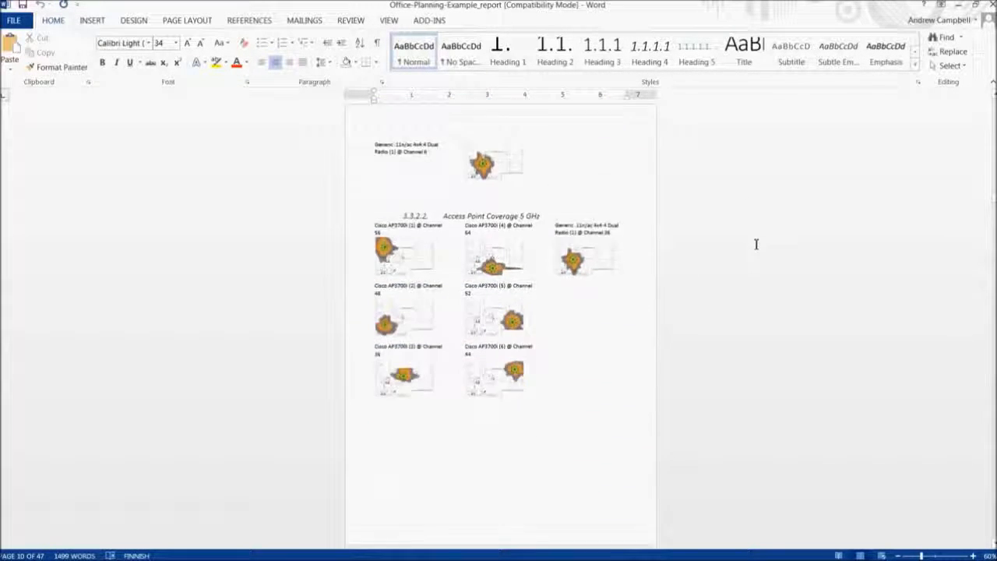
pyautogui.scroll(-15, 501, 319)
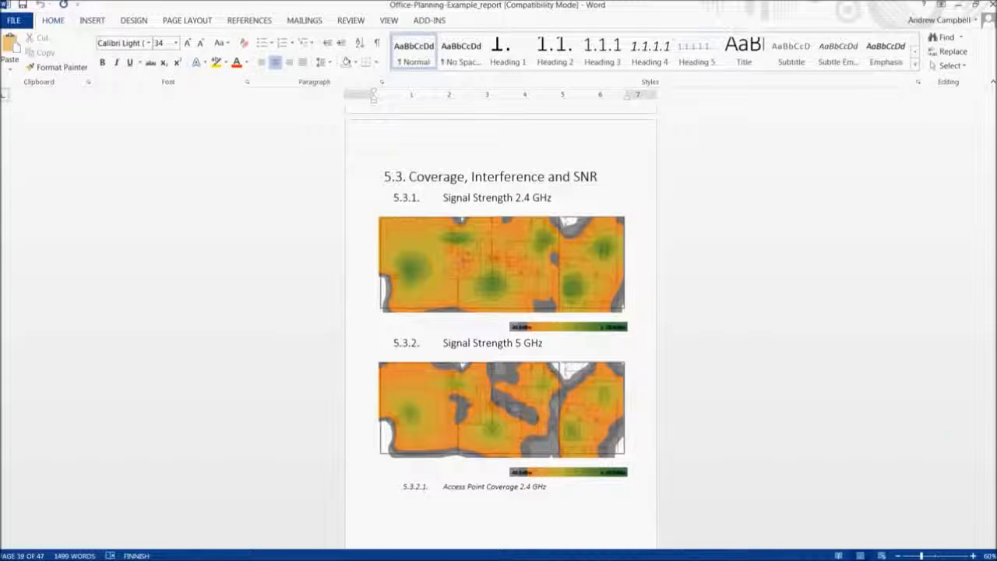
# Switch to the Example Site Survey Project Report Template document and examine the tags in its requirements, coverage area, survey and Network Health sections
pyautogui.hotkey('alt', 'Tab')
pyautogui.scroll(-8, 574, 356)
pyautogui.scroll(-2, 589, 352)
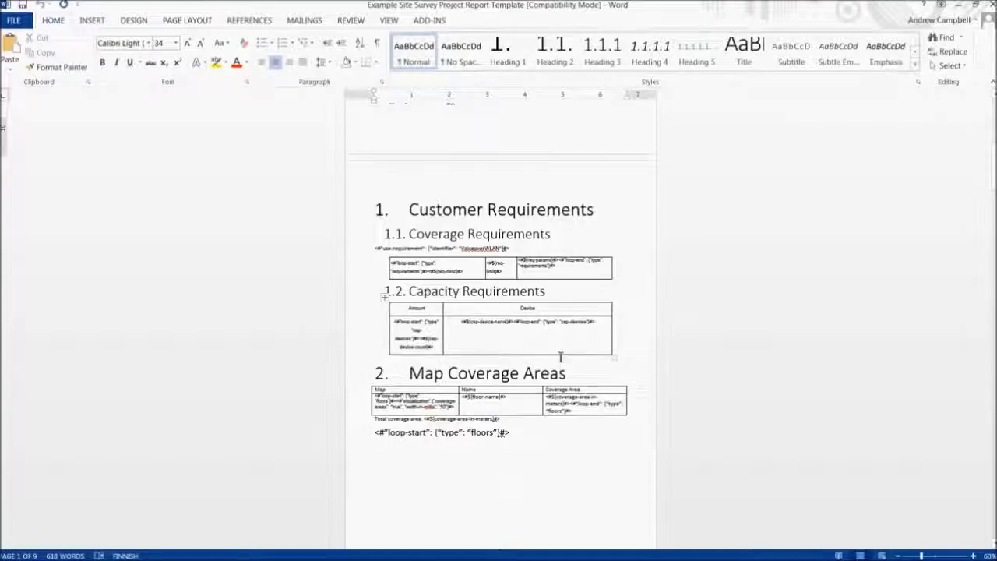
pyautogui.scroll(-10, 560, 356)
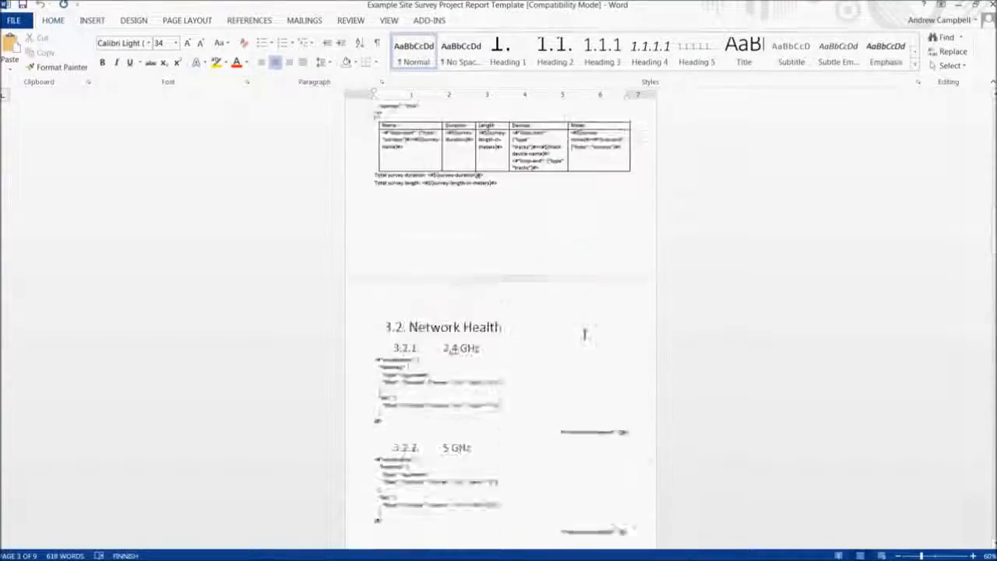
pyautogui.scroll(-6, 584, 335)
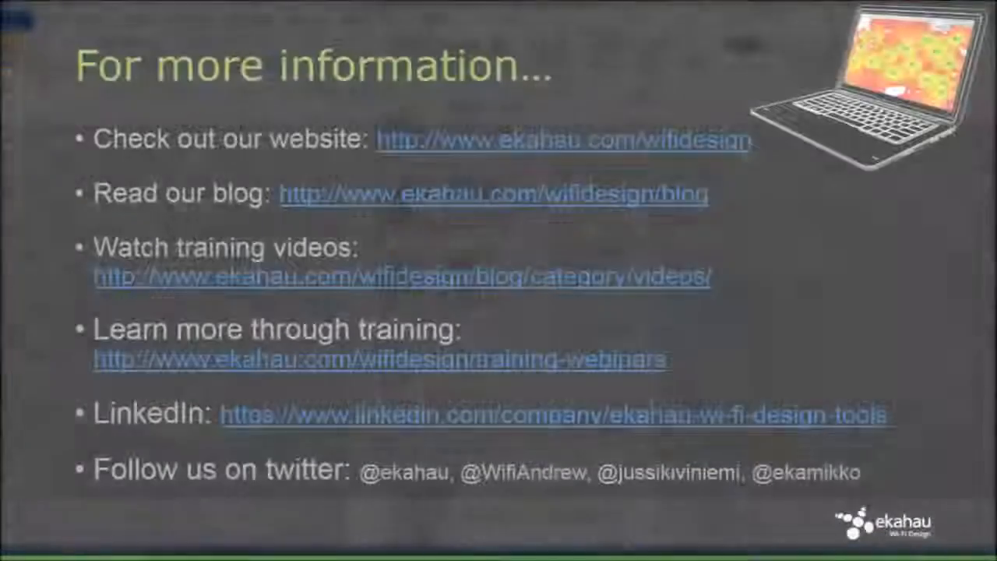